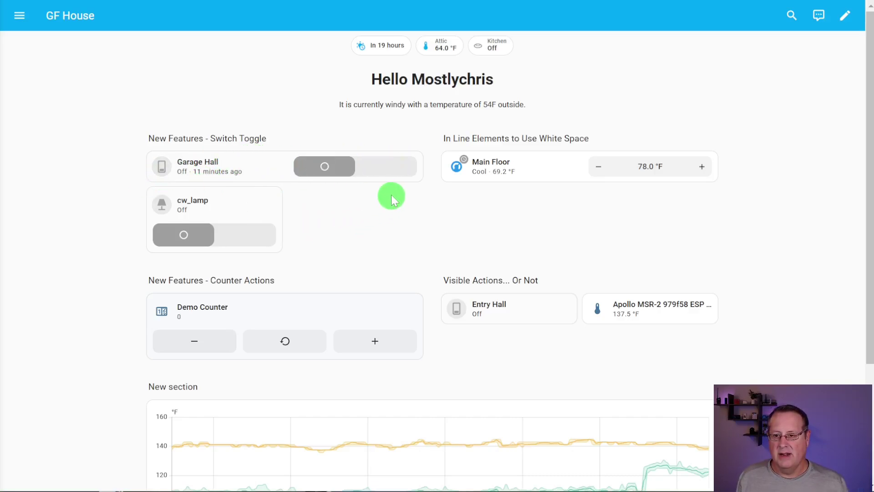
# Switch the Garage Hall switch on, then back off
pyautogui.click(381, 165)
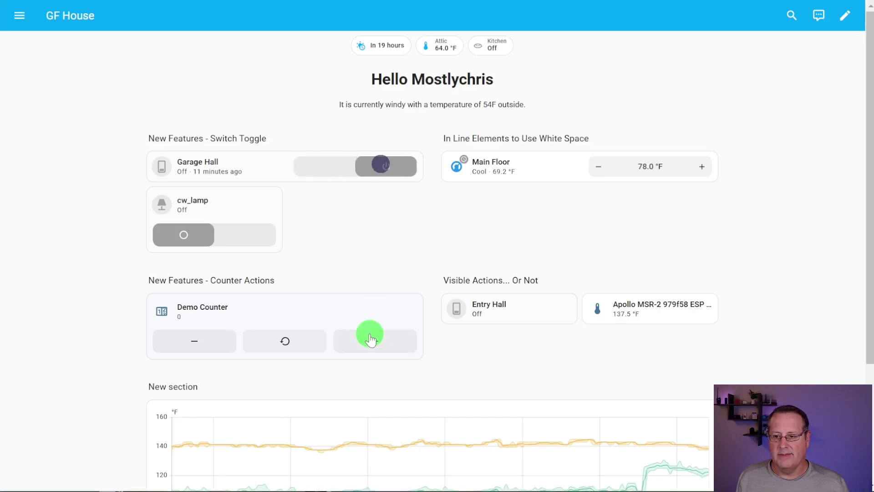
pyautogui.click(319, 169)
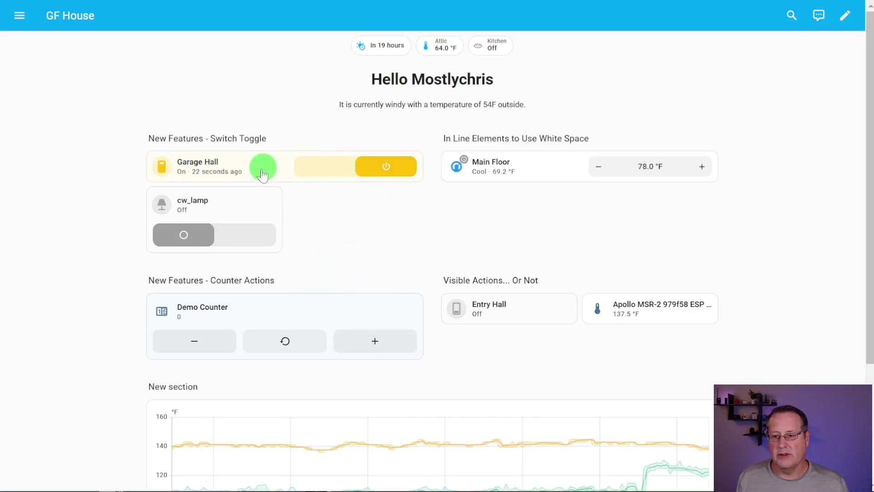
pyautogui.click(333, 171)
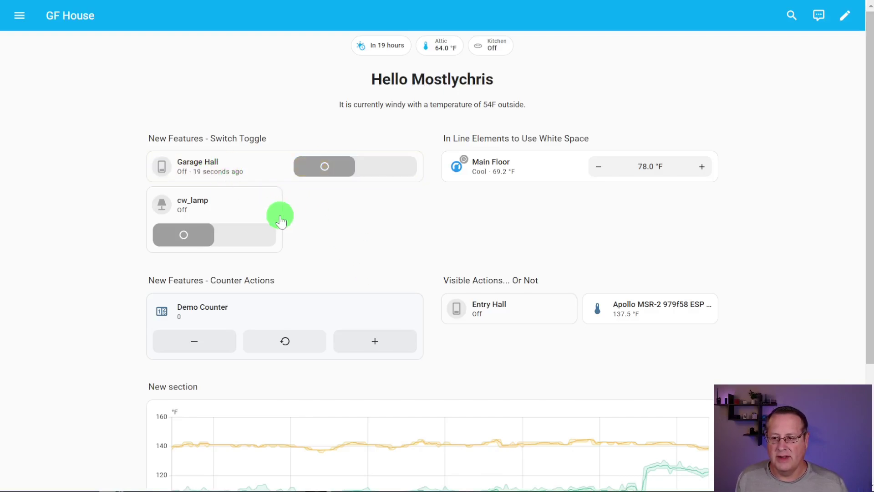
# Toggle Entry Hall on and off in its details dialog, then close the dialog
pyautogui.click(536, 313)
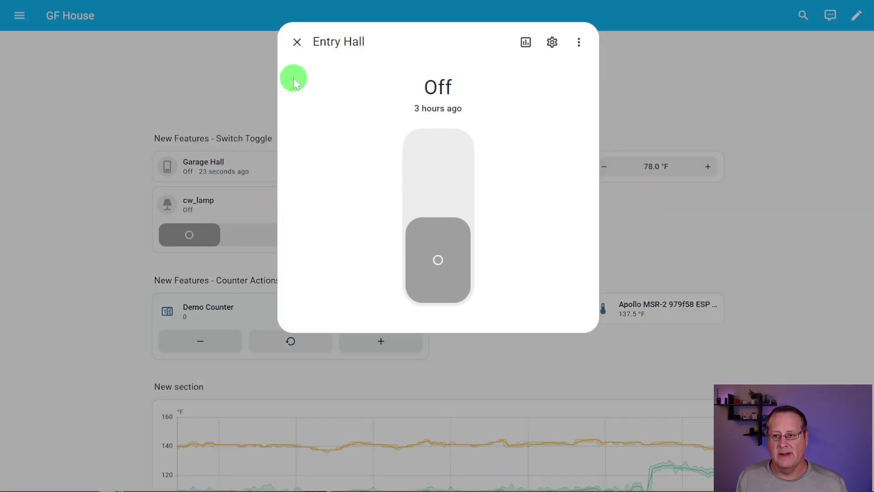
pyautogui.click(449, 161)
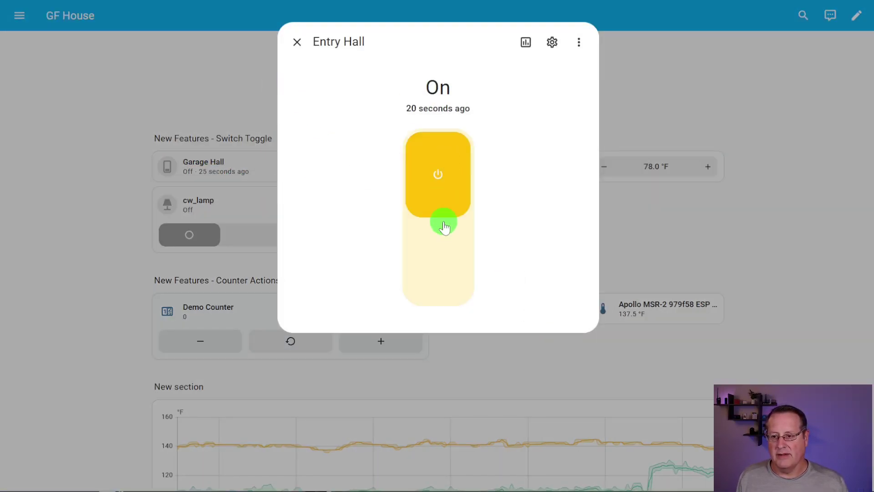
pyautogui.click(436, 273)
pyautogui.click(299, 42)
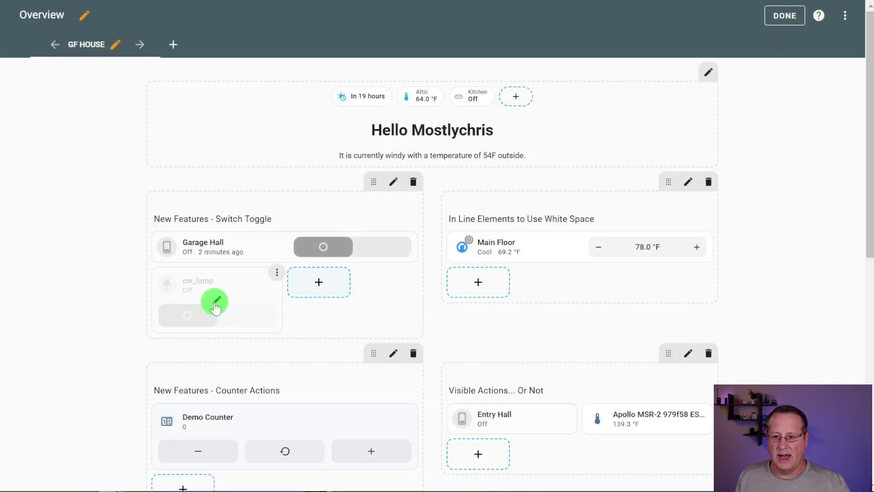
# Open the cw_lamp tile card editor and expand its Content settings
pyautogui.click(217, 302)
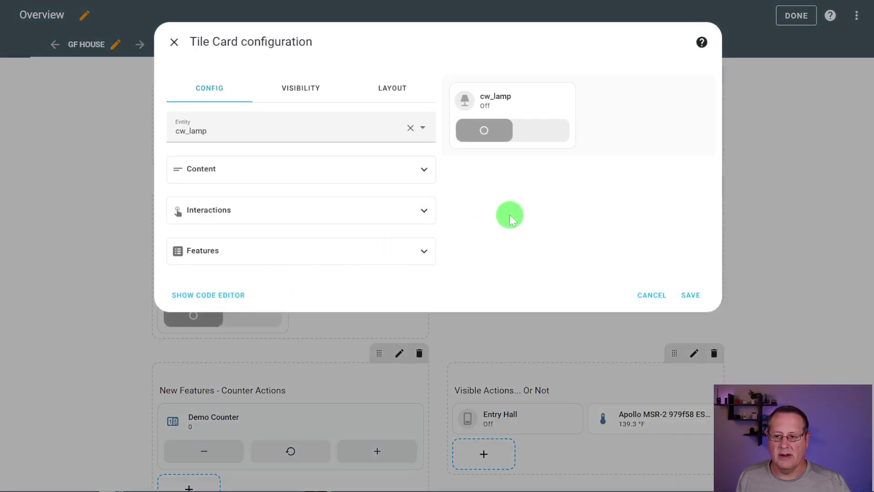
pyautogui.click(353, 172)
pyautogui.scroll(-3, 576, 236)
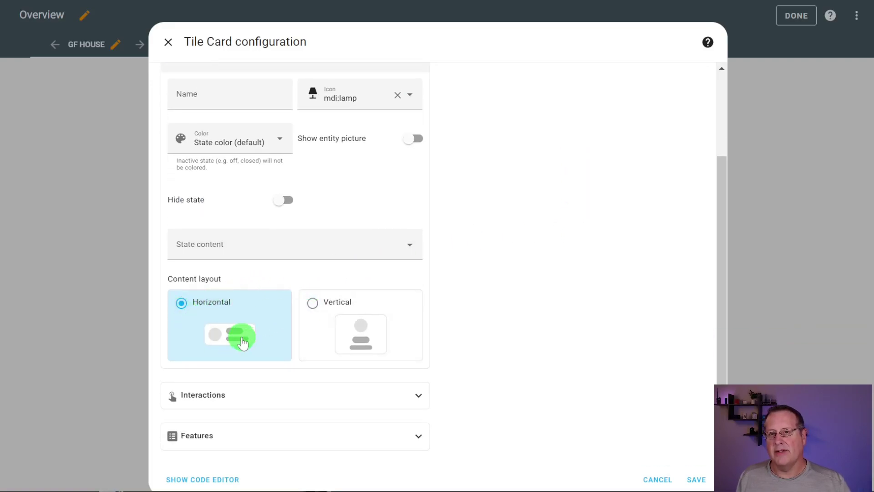
pyautogui.scroll(3, 314, 306)
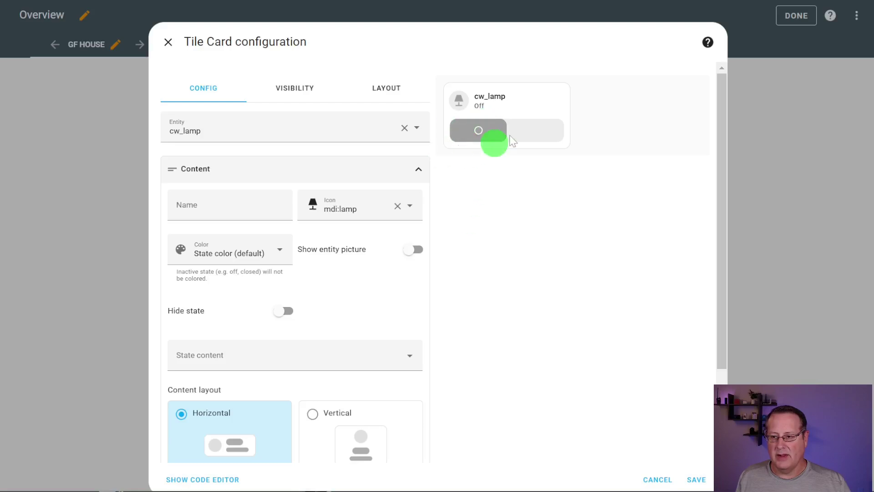
pyautogui.scroll(-3, 471, 246)
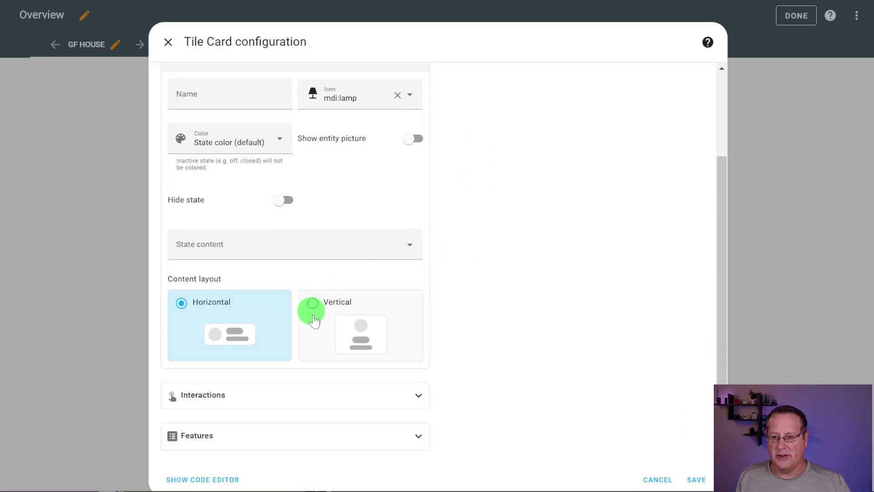
# Try Vertical content layout, test the preview toggle, then return to Horizontal
pyautogui.click(316, 310)
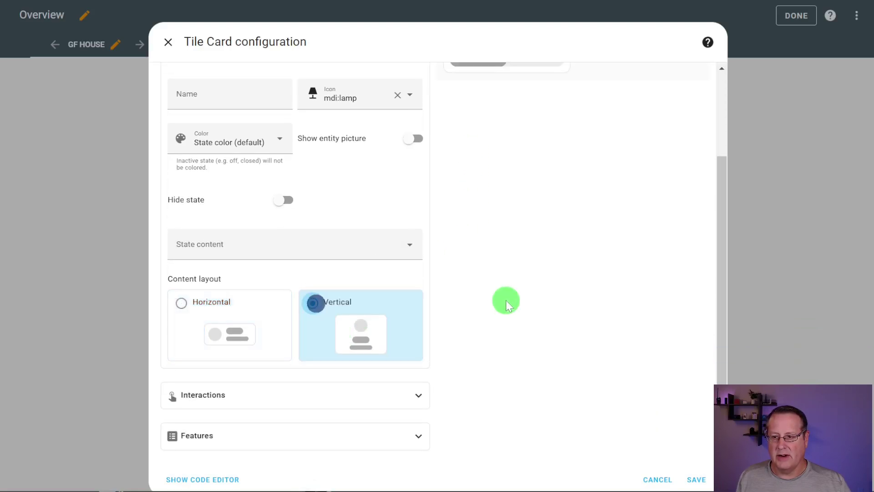
pyautogui.scroll(3, 505, 298)
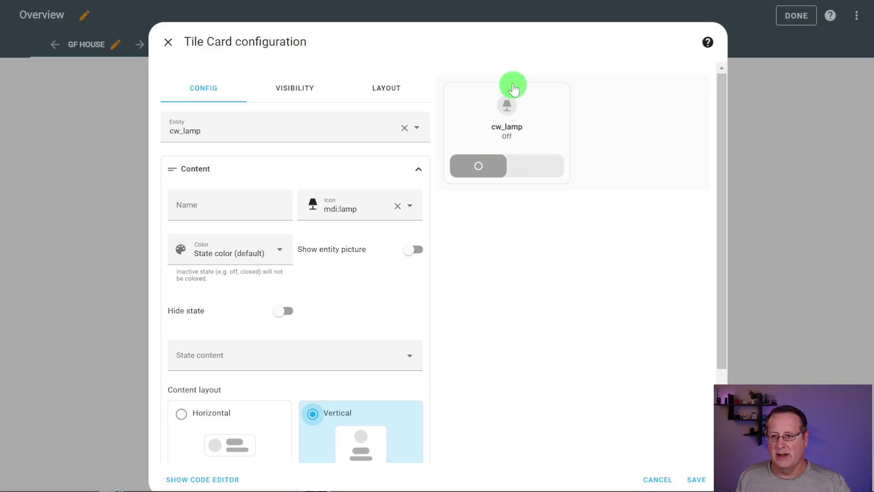
pyautogui.click(521, 164)
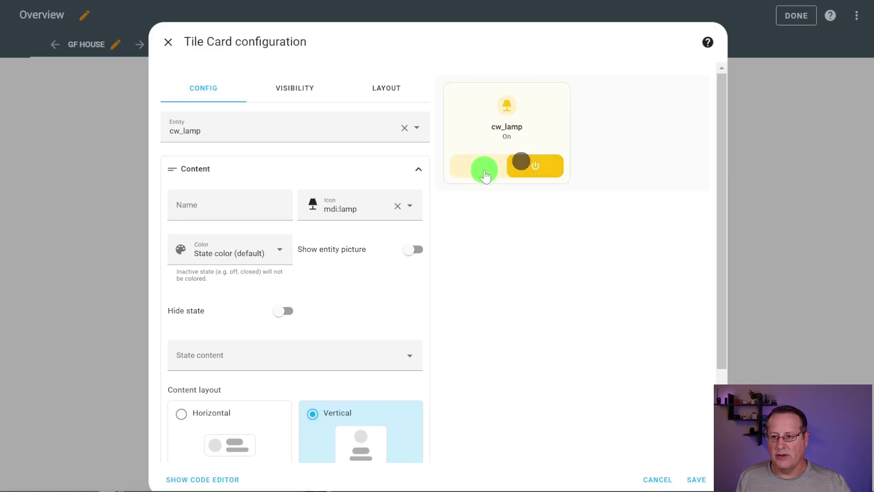
pyautogui.click(481, 175)
pyautogui.scroll(-3, 507, 214)
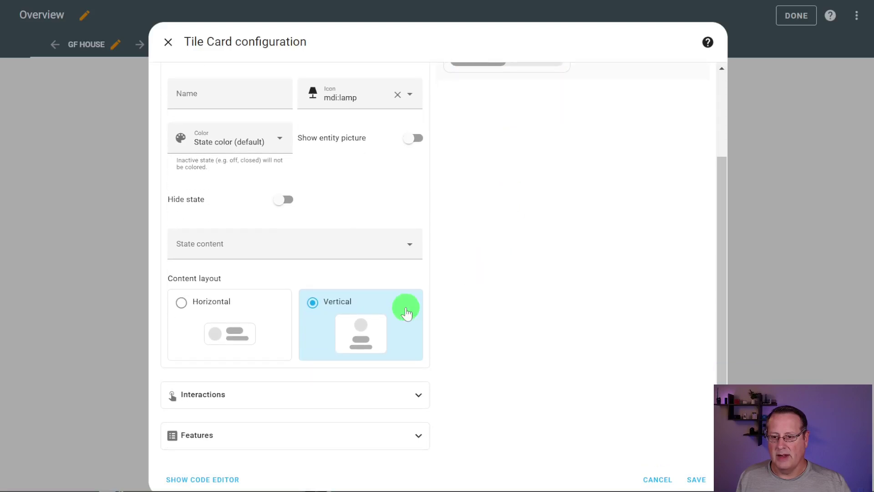
pyautogui.click(227, 311)
pyautogui.scroll(3, 552, 273)
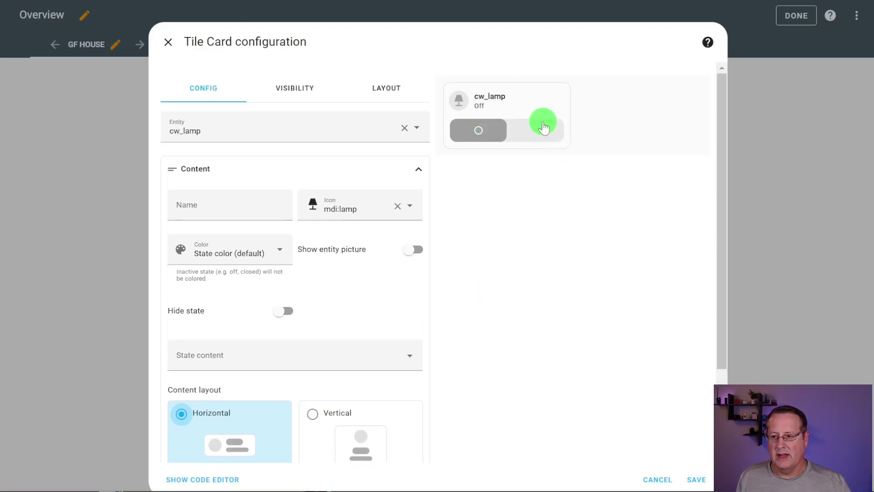
# Toggle the cw_lamp preview on and off, then expand the Features settings
pyautogui.click(542, 124)
pyautogui.click(474, 132)
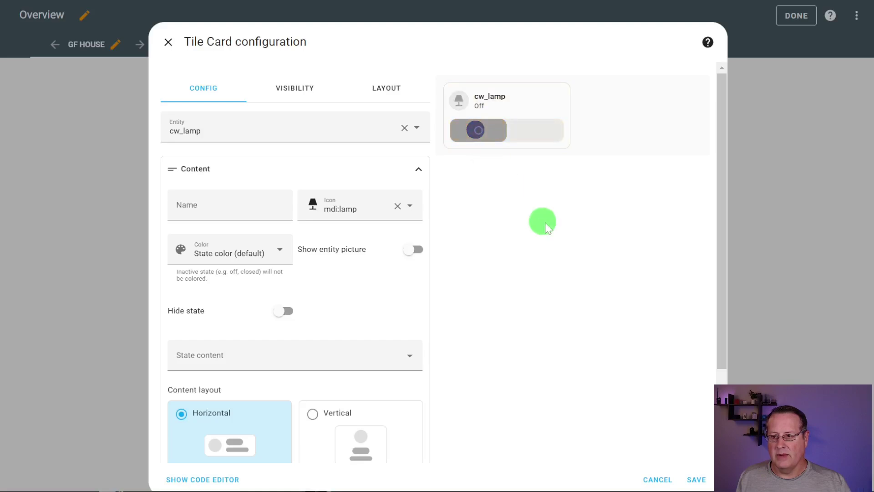
pyautogui.scroll(-3, 531, 234)
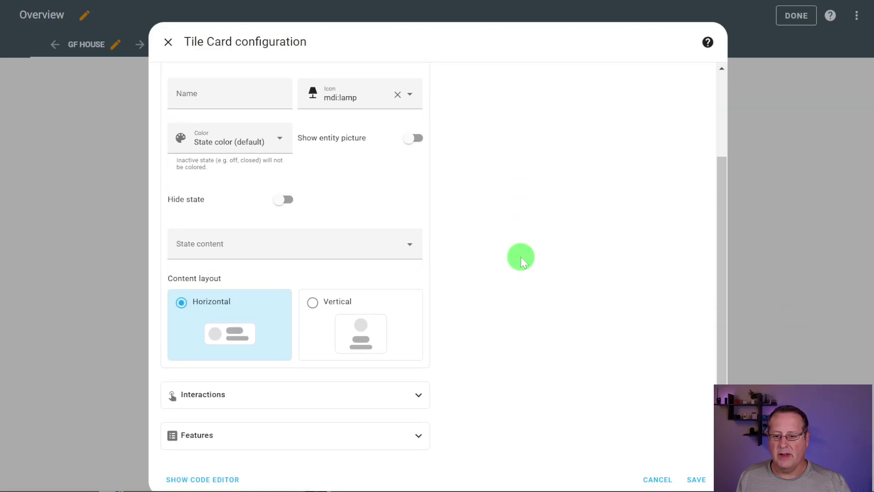
pyautogui.click(323, 433)
# Add a second Toggle feature to the cw_lamp card, then remove it again
pyautogui.scroll(-3, 550, 323)
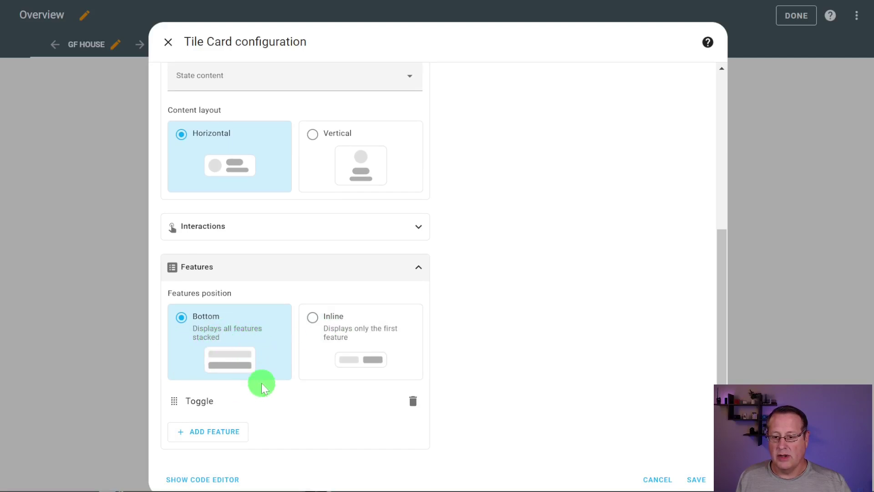
pyautogui.click(206, 426)
pyautogui.click(195, 401)
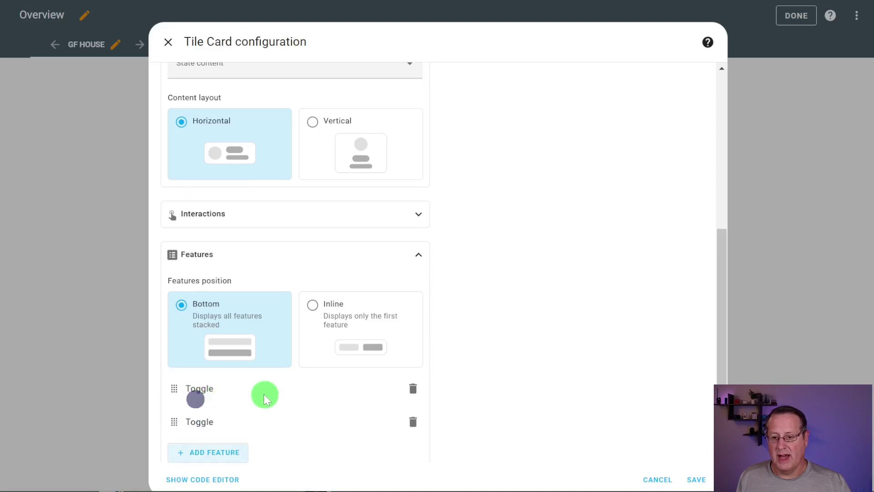
pyautogui.click(412, 421)
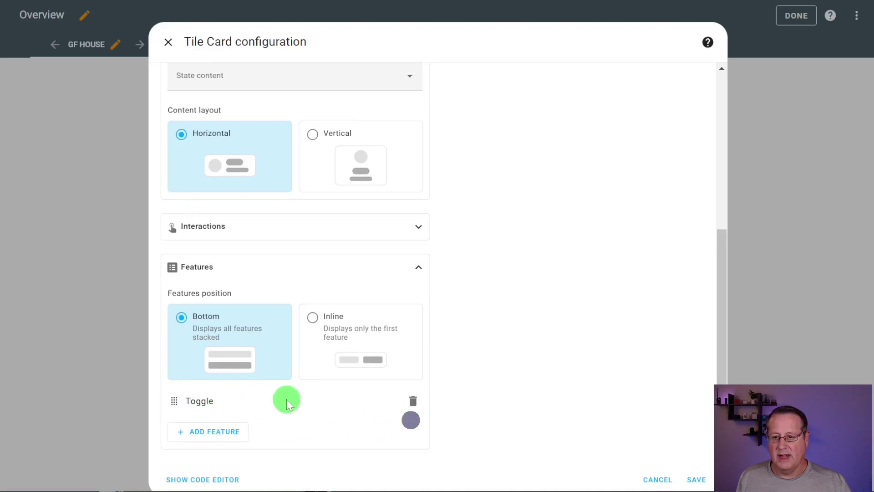
pyautogui.scroll(6, 478, 301)
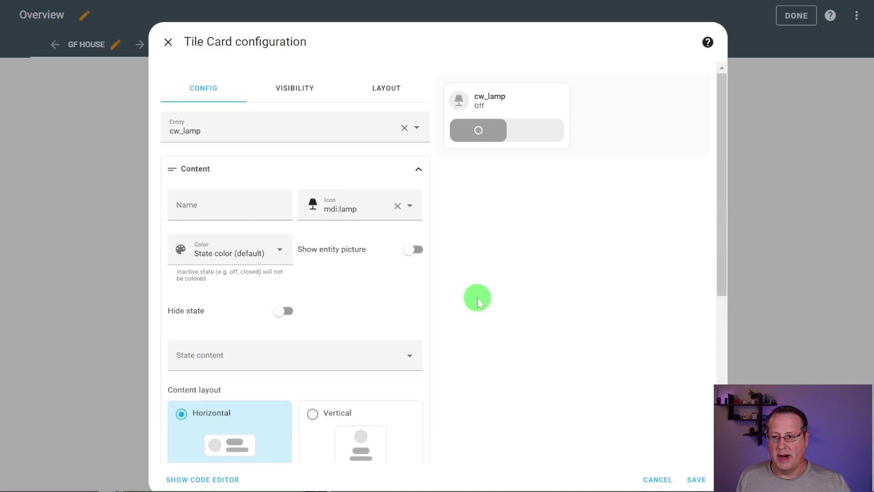
pyautogui.scroll(-6, 501, 214)
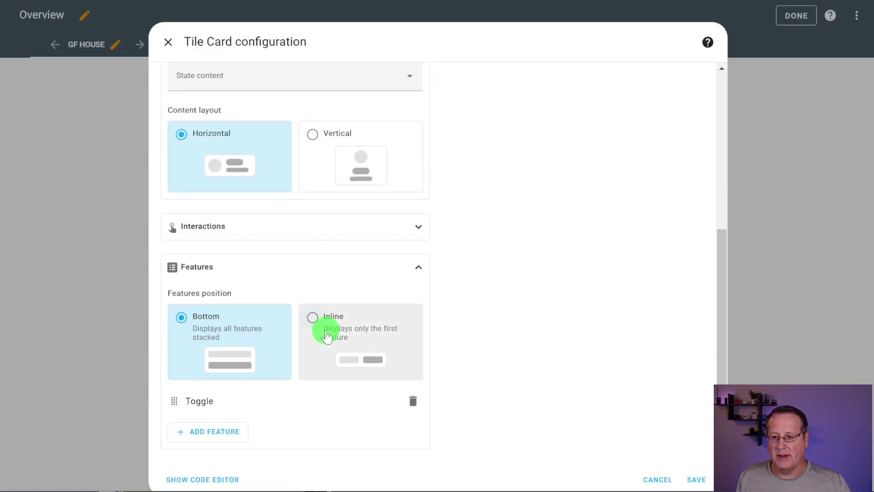
# Set the Features position to Inline and save the cw_lamp card
pyautogui.click(315, 318)
pyautogui.scroll(6, 492, 325)
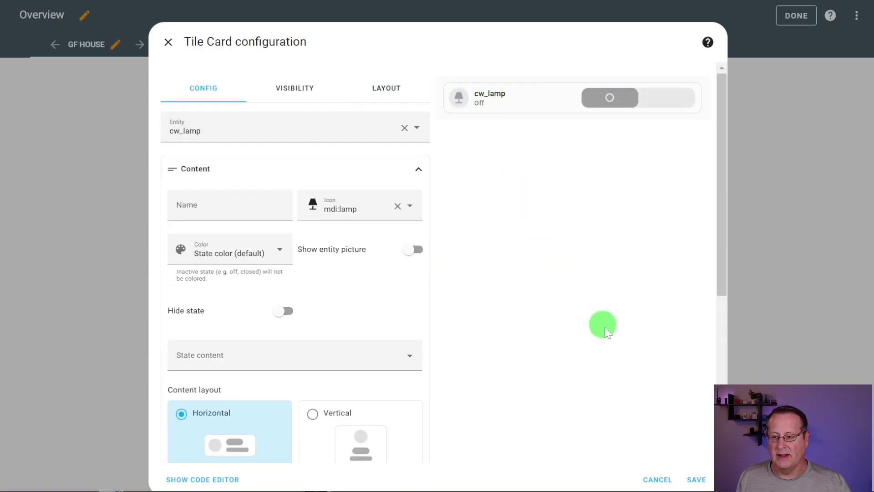
pyautogui.click(693, 479)
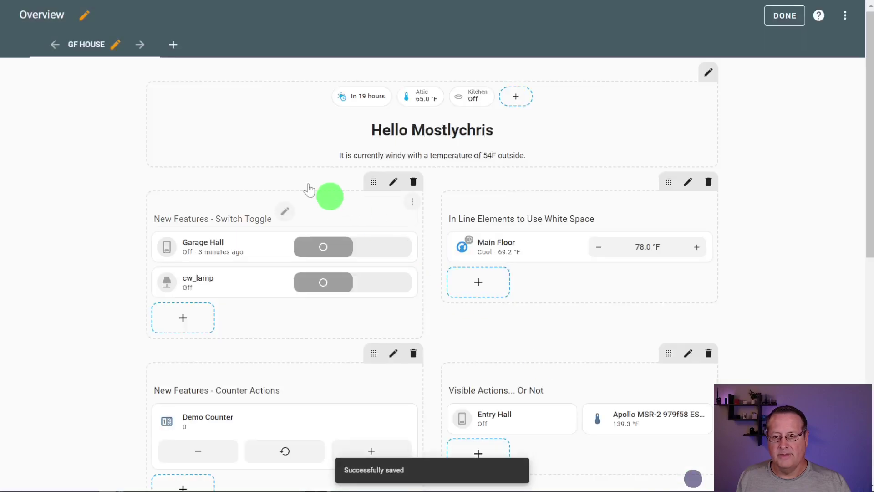
# Exit dashboard edit mode and dismiss the command palette
pyautogui.click(784, 15)
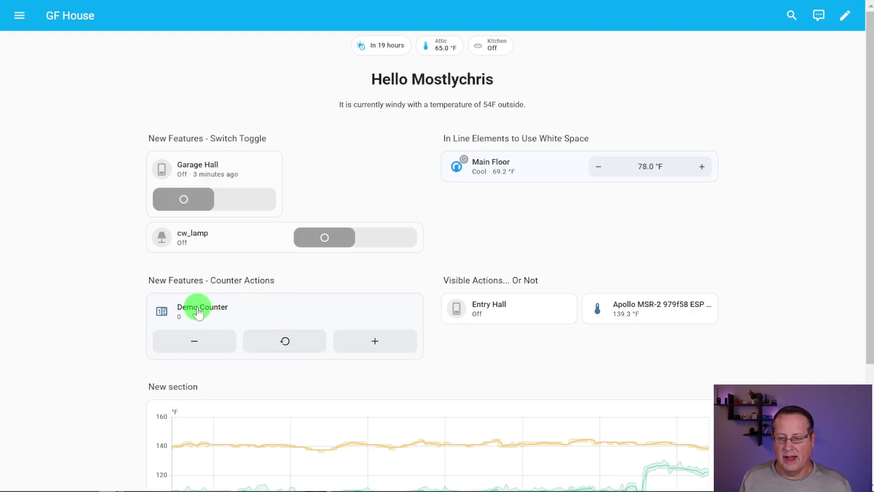
pyautogui.write('c')
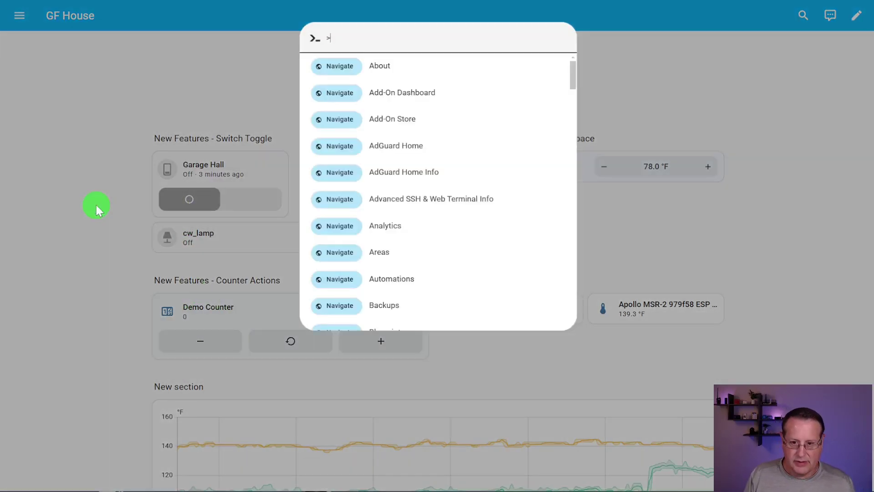
pyautogui.write('he')
pyautogui.press('Return')
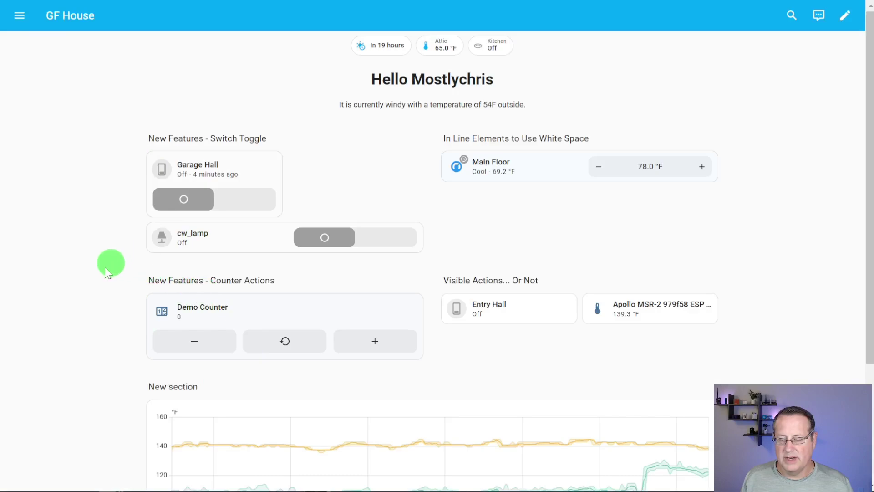
# Try the Demo Counter's +, − and reset buttons, leaving the counter at 7
pyautogui.scroll(-3, 132, 275)
pyautogui.click(369, 206)
pyautogui.click(368, 206)
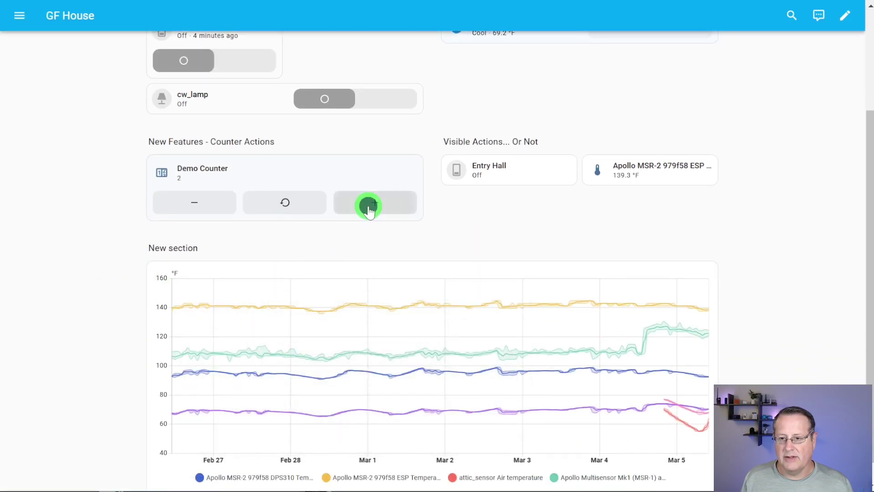
pyautogui.click(369, 206)
pyautogui.click(369, 206)
pyautogui.click(368, 206)
pyautogui.click(369, 206)
pyautogui.click(368, 206)
pyautogui.click(369, 206)
pyautogui.click(202, 205)
pyautogui.click(201, 207)
pyautogui.click(285, 203)
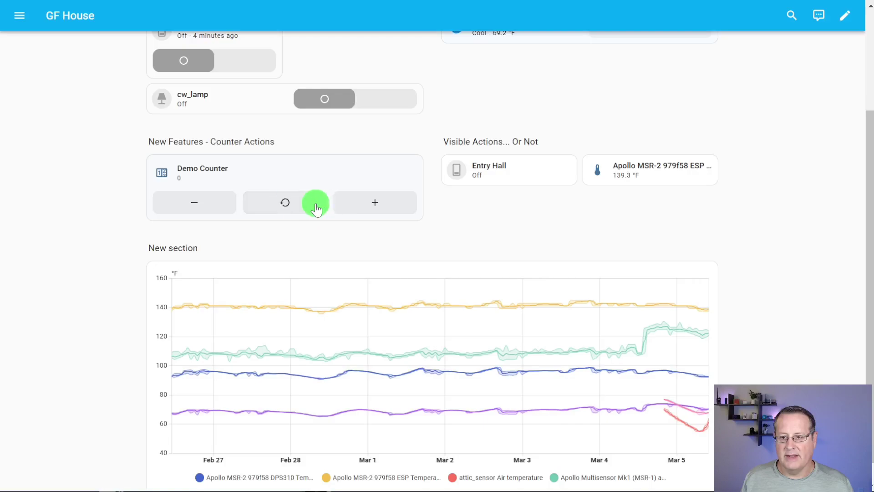
pyautogui.click(369, 203)
pyautogui.click(368, 203)
pyautogui.click(368, 203)
pyautogui.click(369, 203)
pyautogui.click(369, 203)
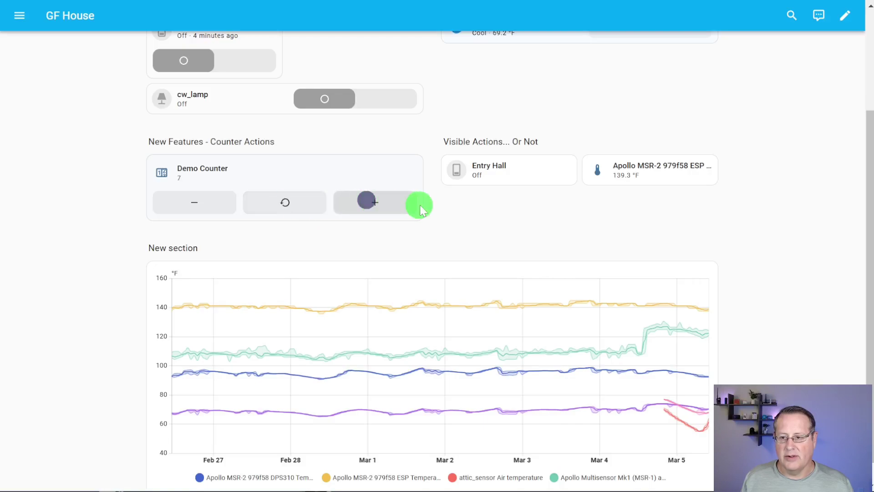
pyautogui.scroll(3, 419, 205)
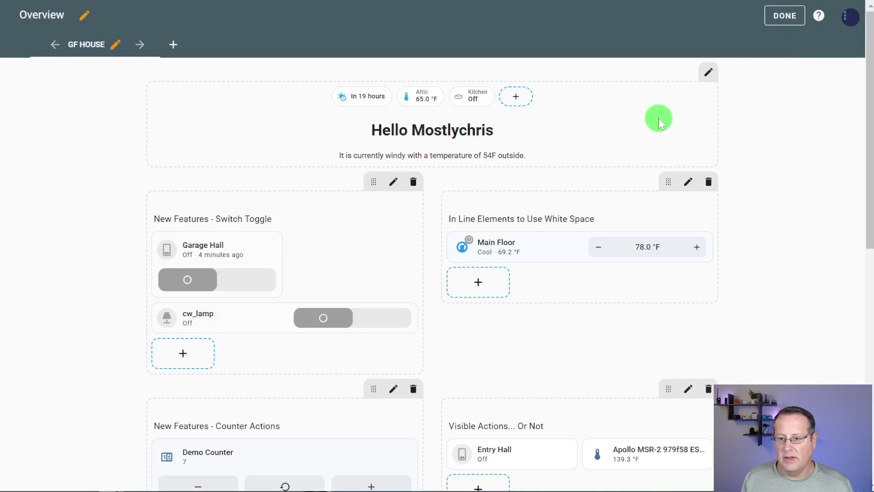
pyautogui.scroll(-6, 539, 238)
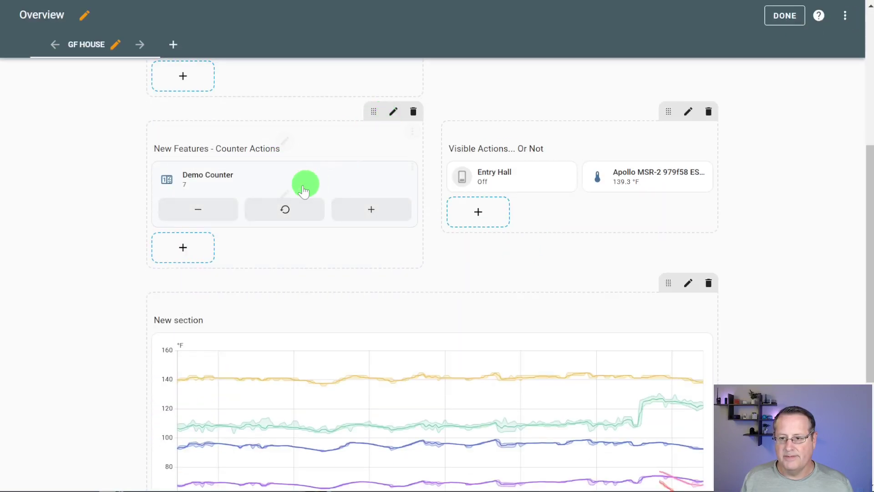
# Set the Demo Counter tile's features to Inline position, save it, and leave edit mode
pyautogui.click(302, 191)
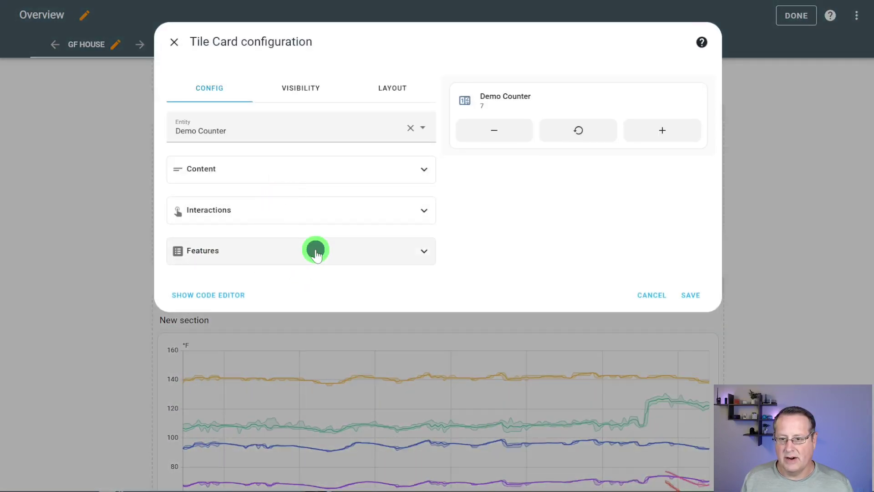
pyautogui.click(316, 250)
pyautogui.click(257, 341)
pyautogui.click(339, 324)
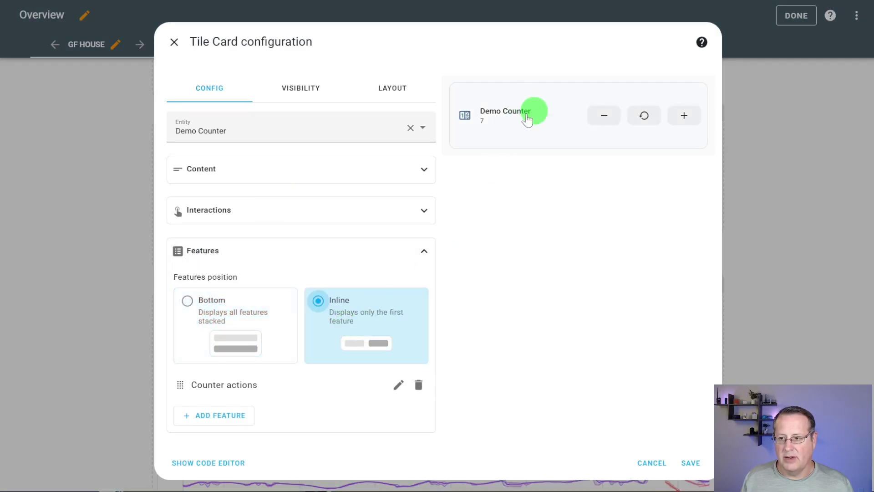
pyautogui.click(694, 465)
pyautogui.click(794, 16)
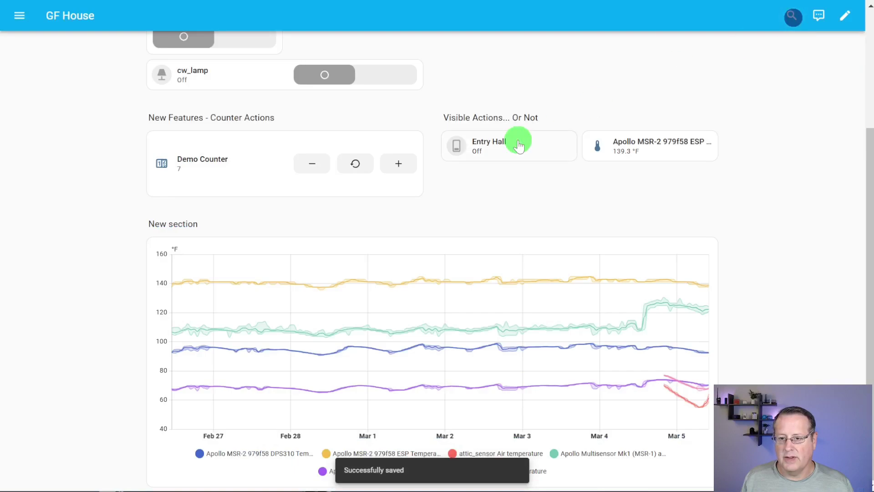
# Test the Demo Counter's + and reset buttons, leaving it at 0
pyautogui.click(399, 170)
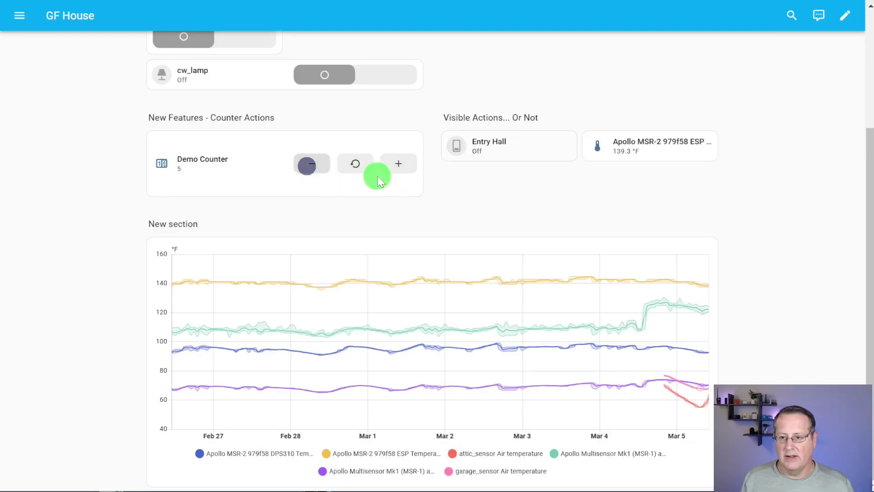
pyautogui.click(357, 169)
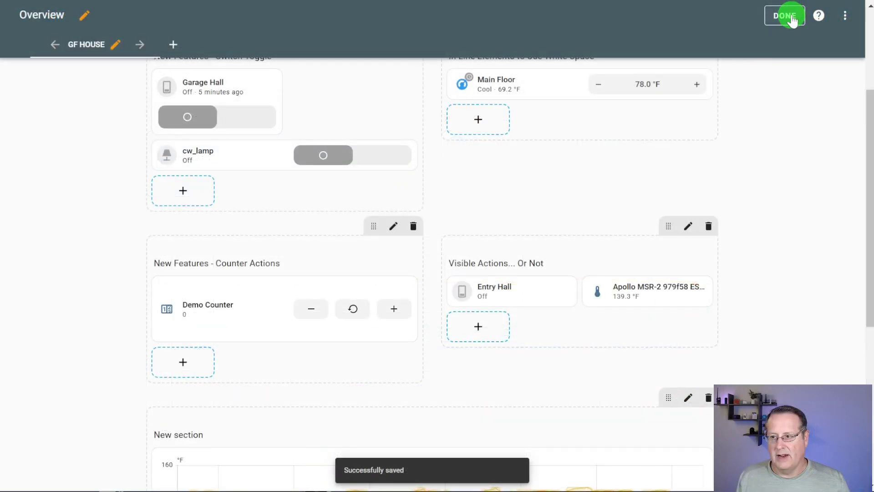
pyautogui.click(790, 18)
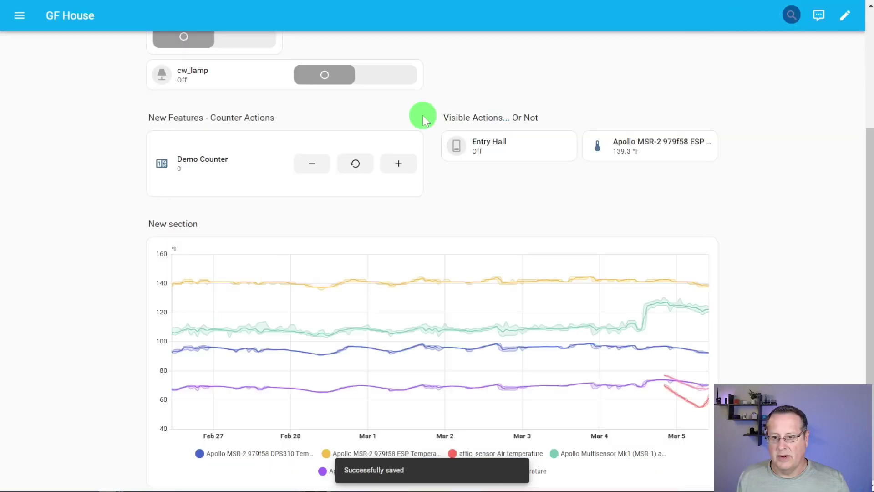
pyautogui.scroll(4, 272, 237)
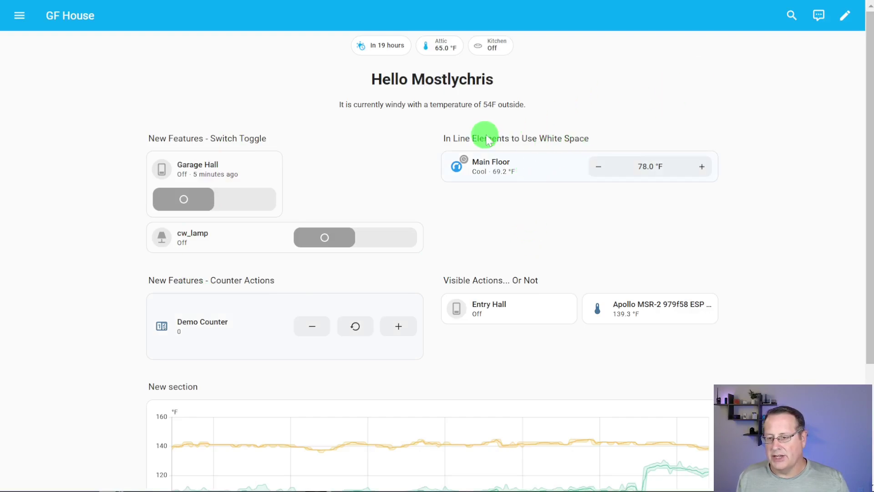
# Open the Main Floor tile's features and move Climate HVAC modes above Target temperature
pyautogui.click(850, 20)
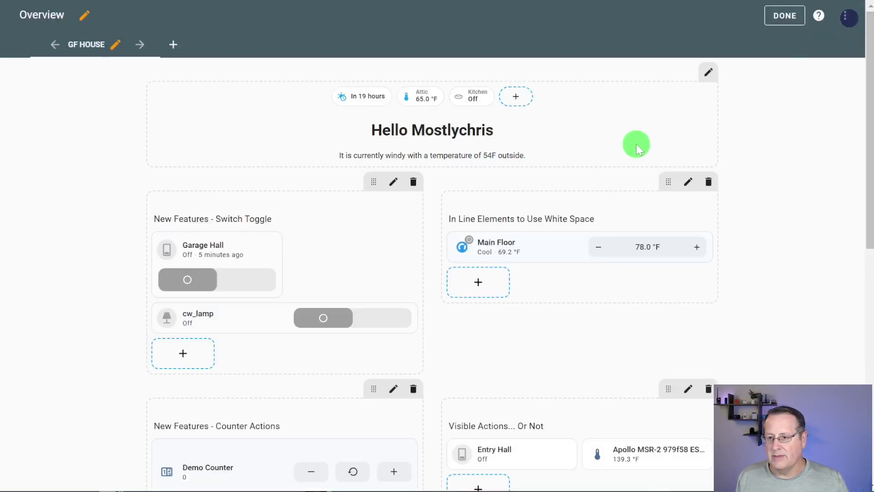
pyautogui.click(585, 248)
pyautogui.click(301, 248)
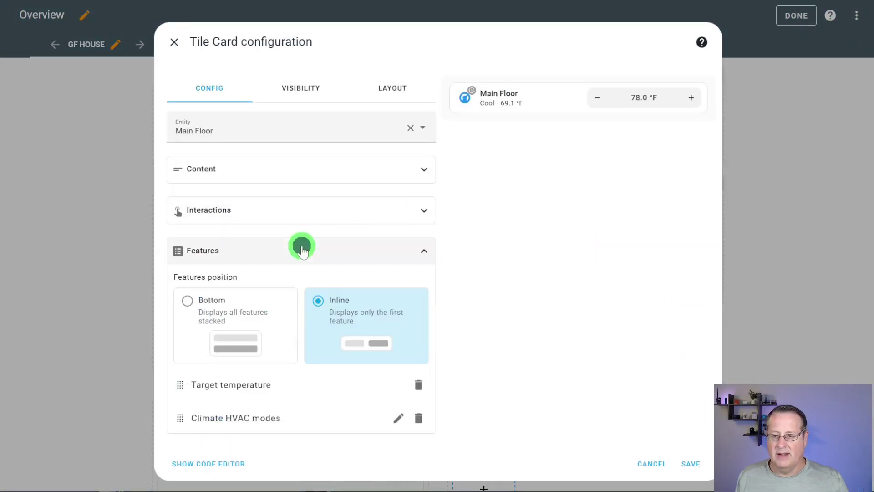
pyautogui.scroll(-1, 471, 185)
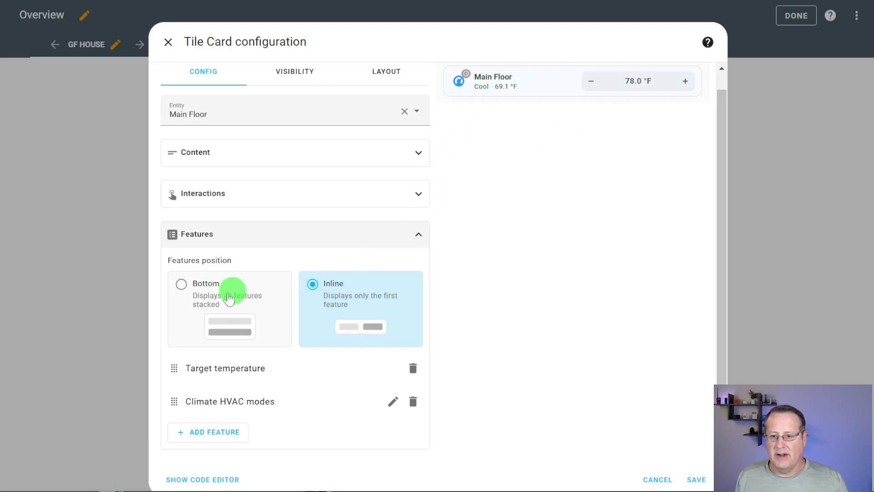
pyautogui.click(182, 289)
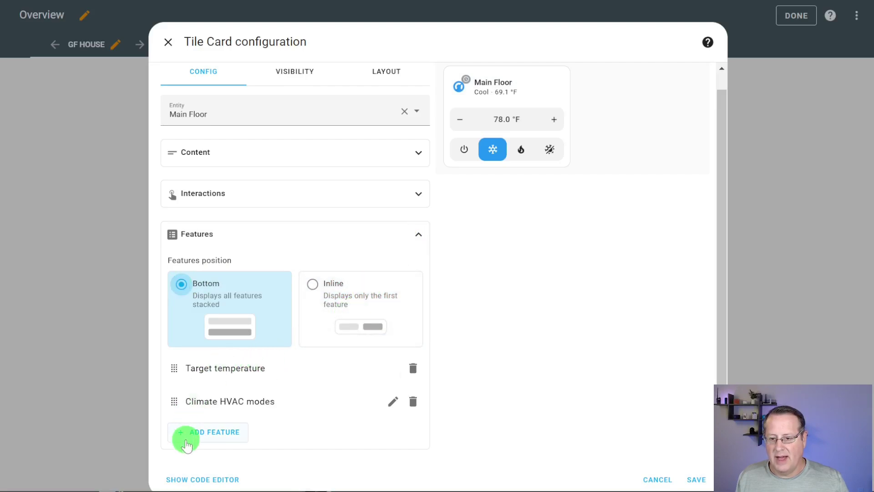
pyautogui.click(313, 285)
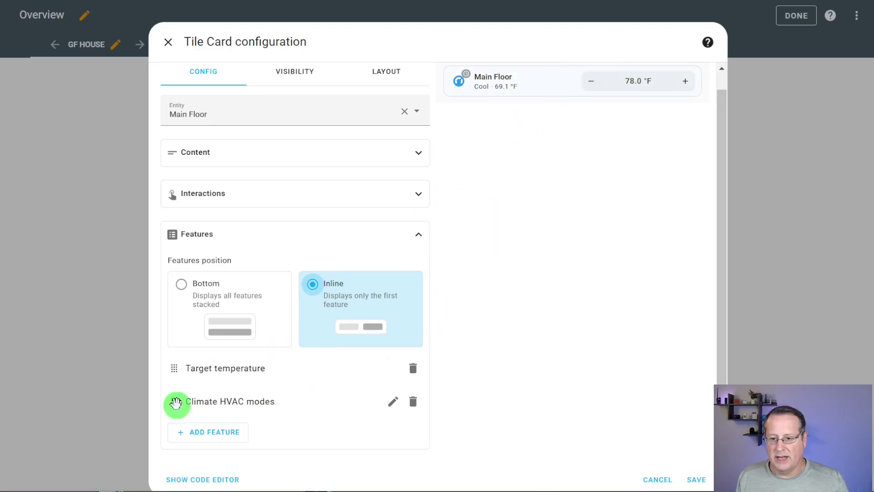
pyautogui.moveTo(175, 402); pyautogui.dragTo(180, 366)
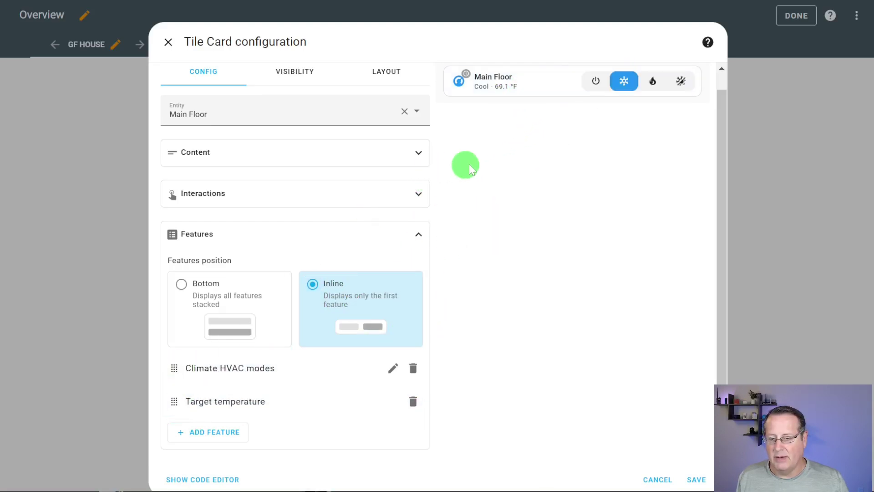
# Add Climate preset modes as a feature, removing an accidental duplicate Target temperature
pyautogui.click(219, 434)
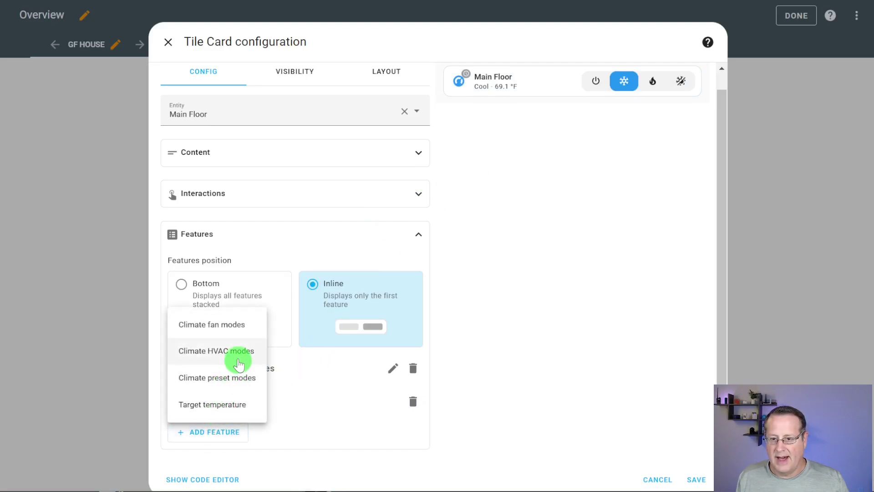
pyautogui.click(233, 383)
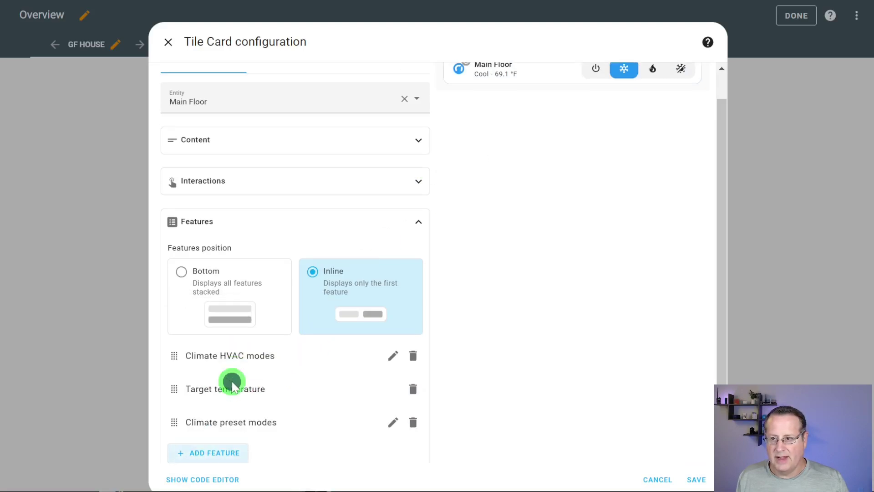
pyautogui.click(221, 463)
pyautogui.click(224, 424)
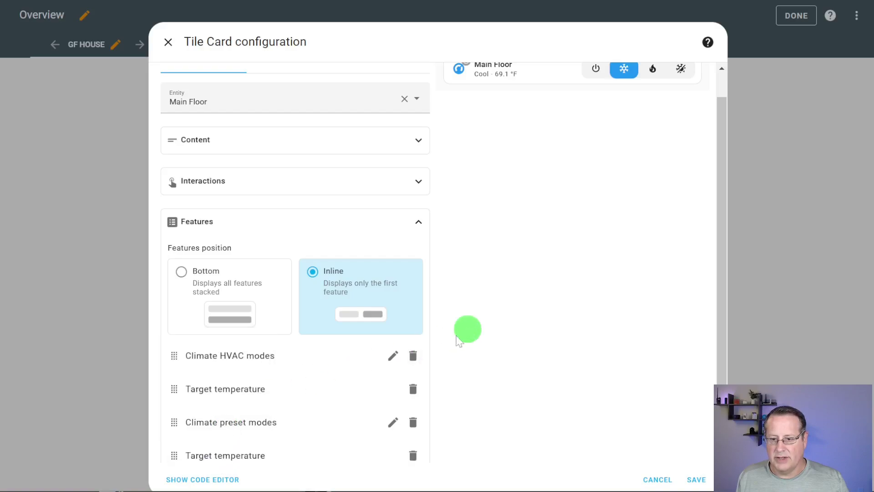
pyautogui.click(413, 455)
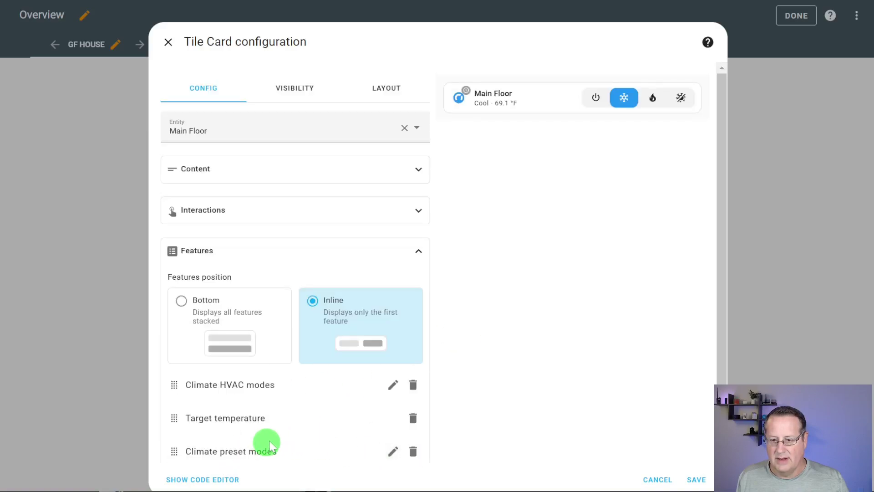
pyautogui.scroll(-1, 255, 441)
# Add Climate fan modes and stack all features at the Bottom position
pyautogui.click(248, 439)
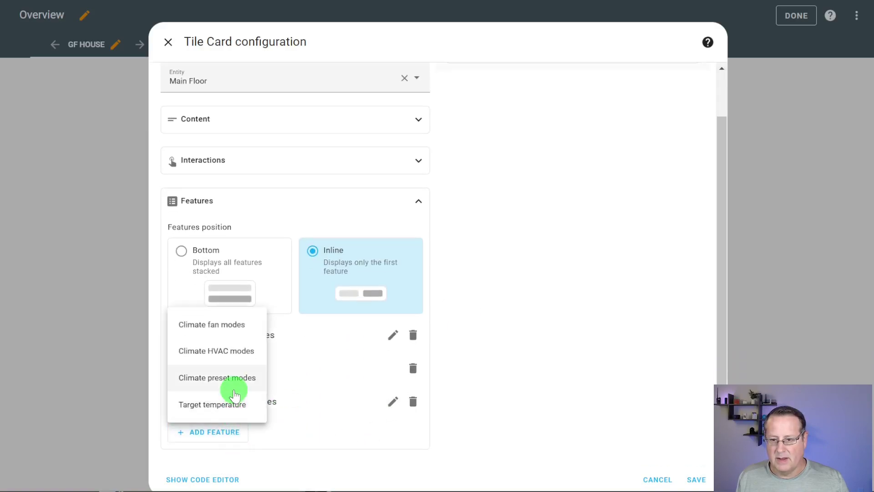
pyautogui.click(226, 337)
pyautogui.scroll(2, 498, 321)
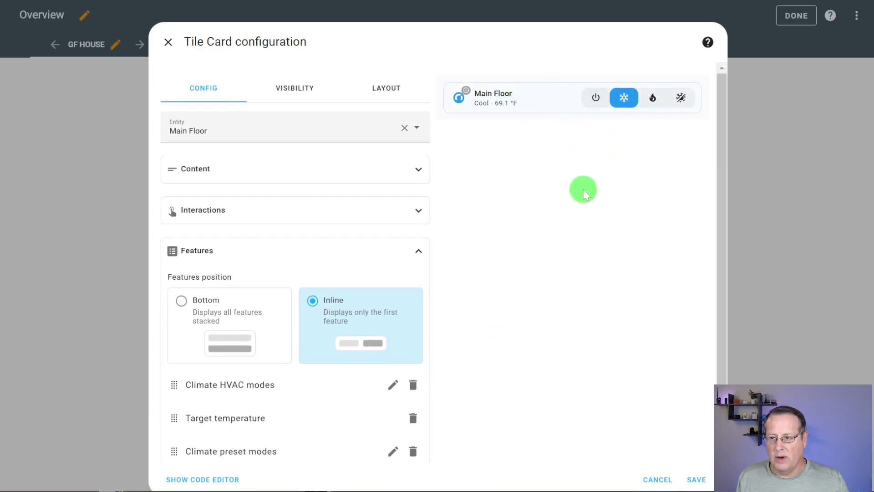
pyautogui.scroll(-2, 583, 189)
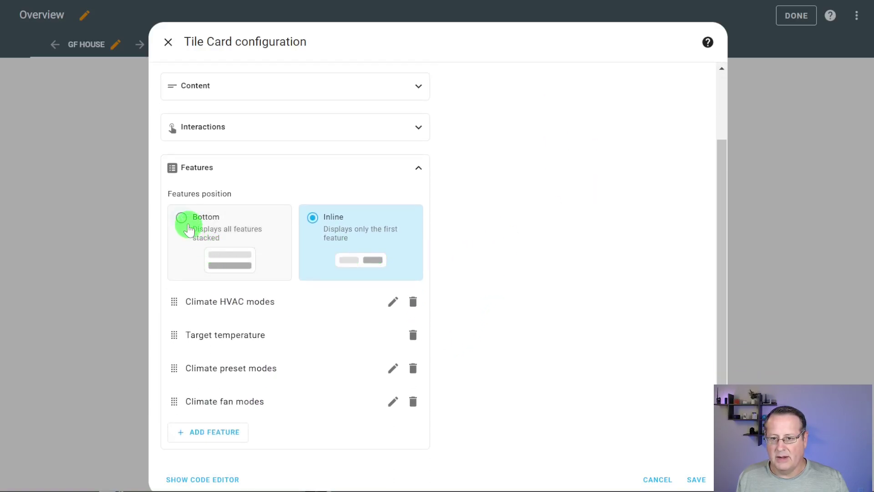
pyautogui.click(182, 223)
pyautogui.scroll(2, 474, 262)
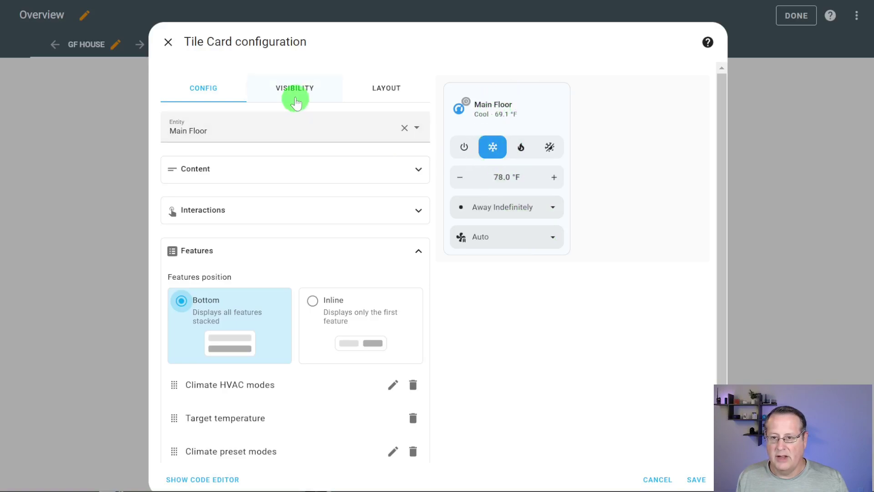
# Size the Main Floor tile to 12 columns by 5 rows, ending with precise mode off
pyautogui.click(385, 88)
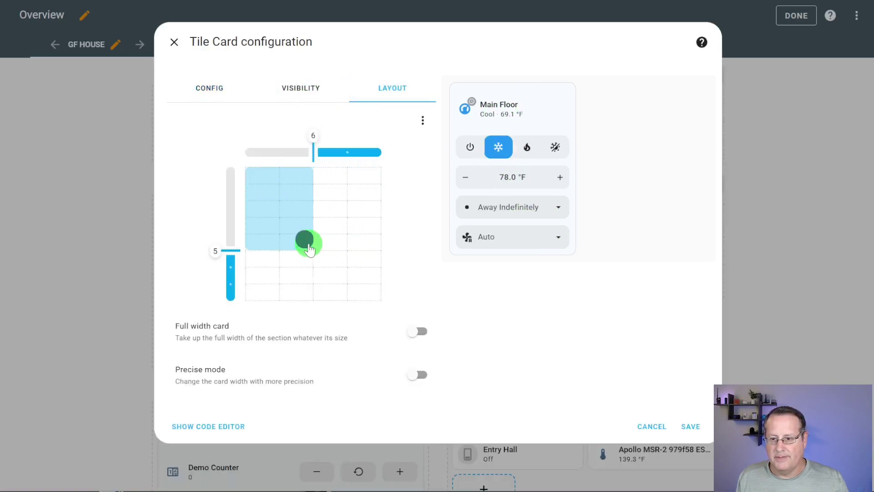
pyautogui.moveTo(309, 249); pyautogui.dragTo(366, 251)
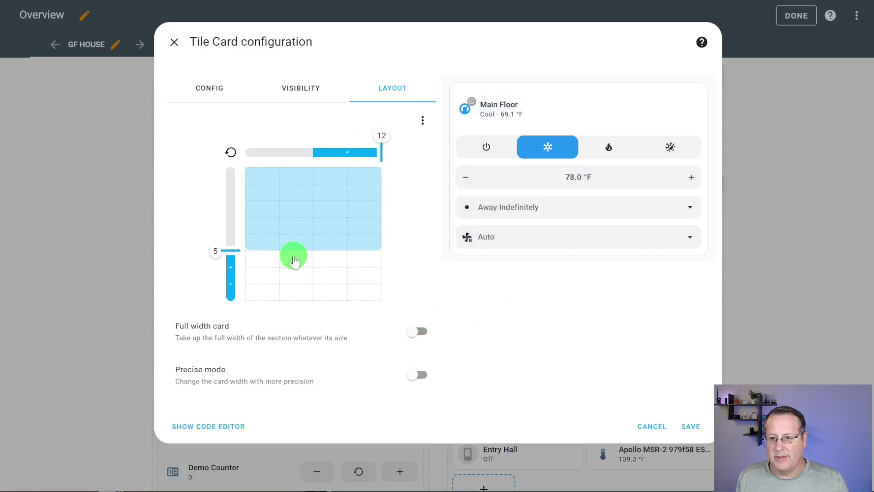
pyautogui.click(228, 285)
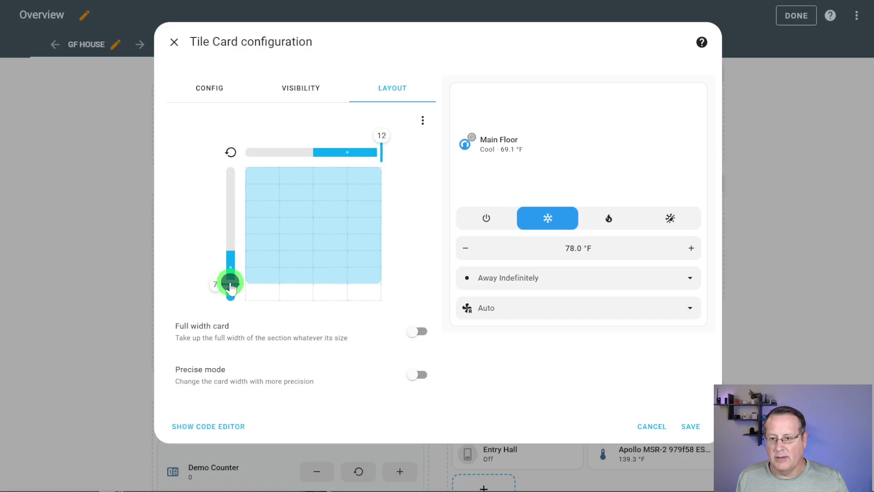
pyautogui.click(232, 180)
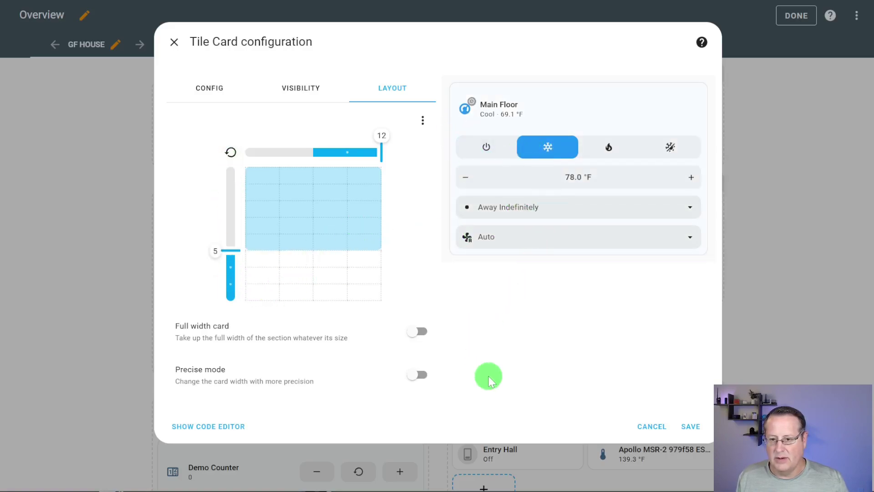
pyautogui.click(417, 376)
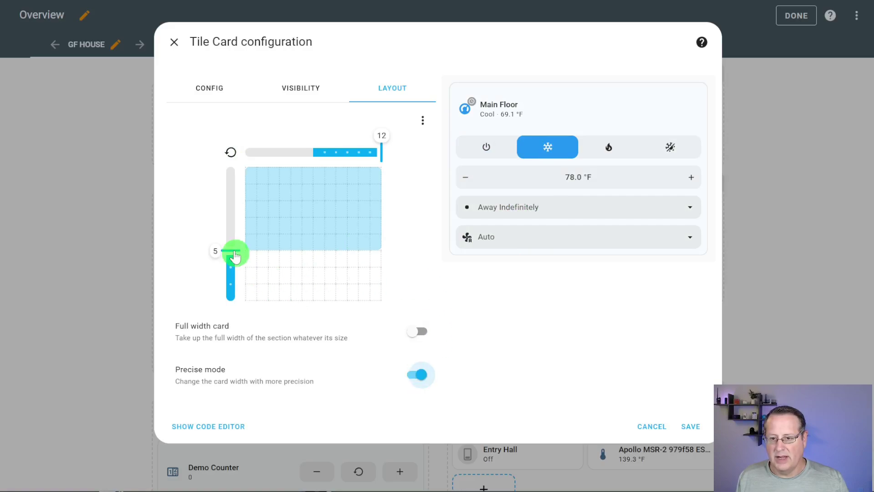
pyautogui.moveTo(231, 258)
pyautogui.mouseDown()
pyautogui.moveTo(232, 272)
pyautogui.moveTo(230, 250)
pyautogui.mouseUp()
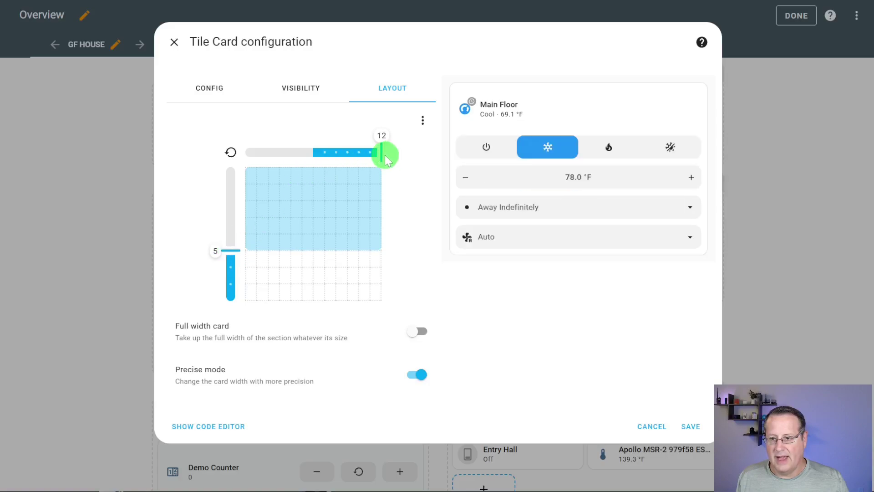
pyautogui.moveTo(381, 160)
pyautogui.mouseDown()
pyautogui.moveTo(362, 160)
pyautogui.moveTo(384, 159)
pyautogui.mouseUp()
pyautogui.click(414, 375)
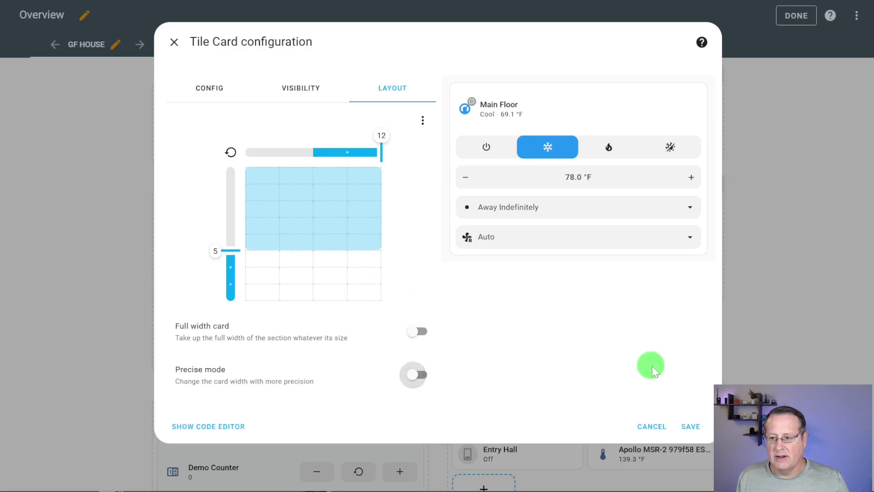
# Save the 12×5 tile layout, leave edit mode, then re-enter dashboard edit mode
pyautogui.click(691, 427)
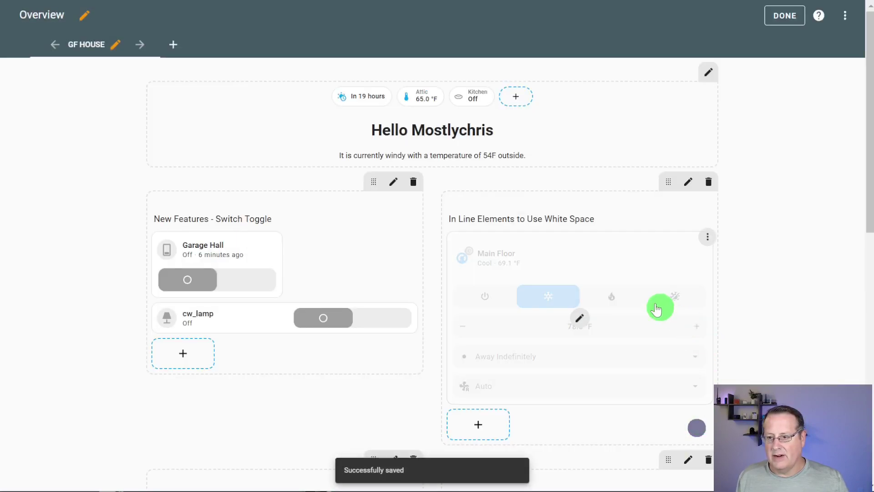
pyautogui.scroll(-3, 736, 201)
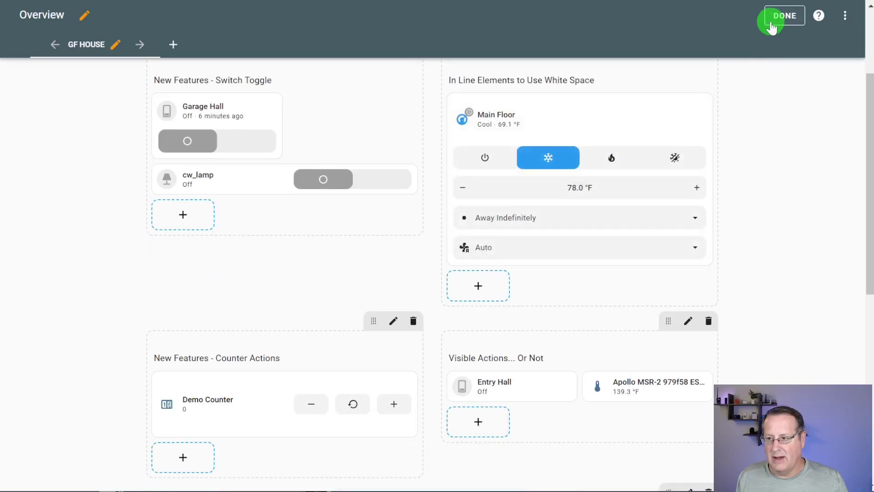
pyautogui.click(773, 19)
pyautogui.scroll(3, 590, 120)
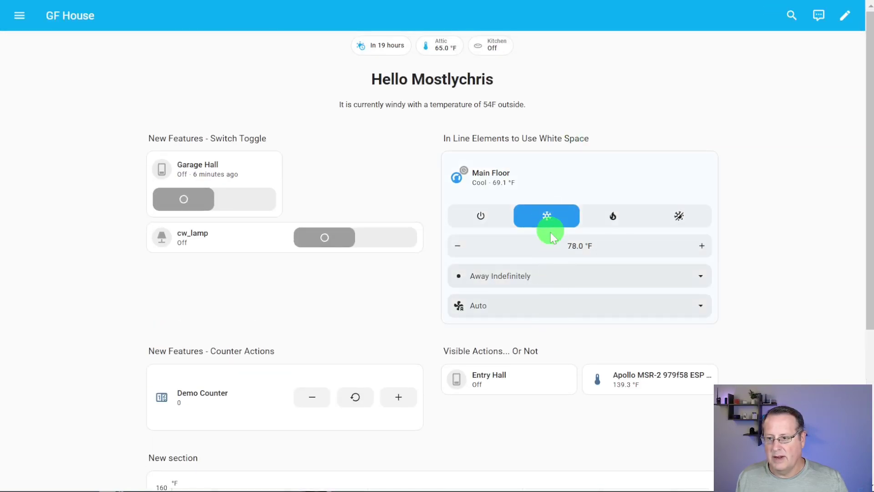
pyautogui.click(845, 16)
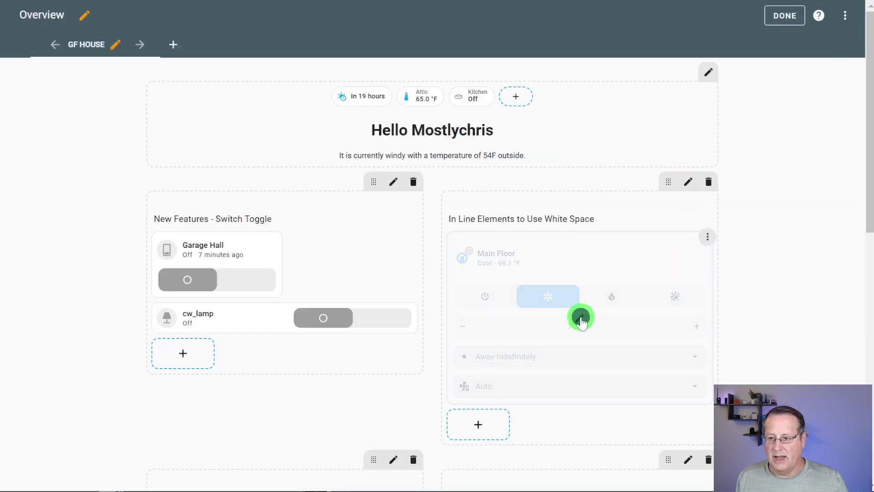
# Set the Main Floor features to Inline with Target temperature first, and save
pyautogui.click(578, 318)
pyautogui.click(264, 260)
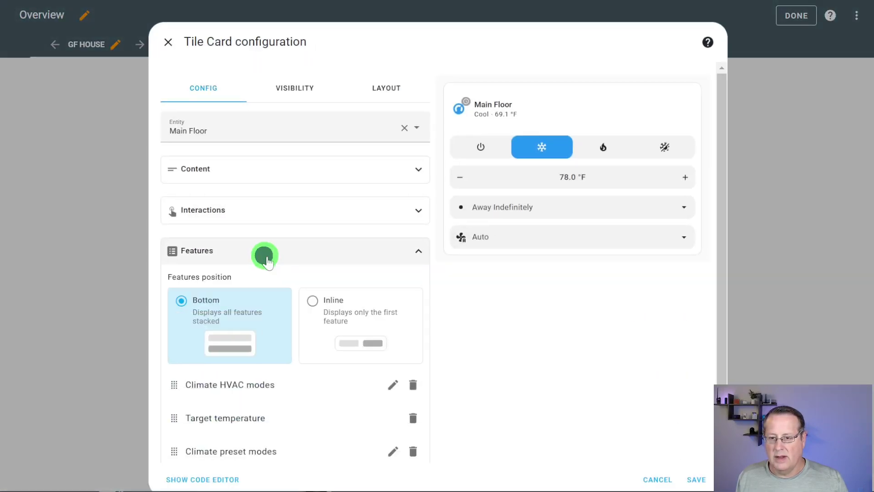
pyautogui.scroll(-3, 273, 264)
pyautogui.click(322, 221)
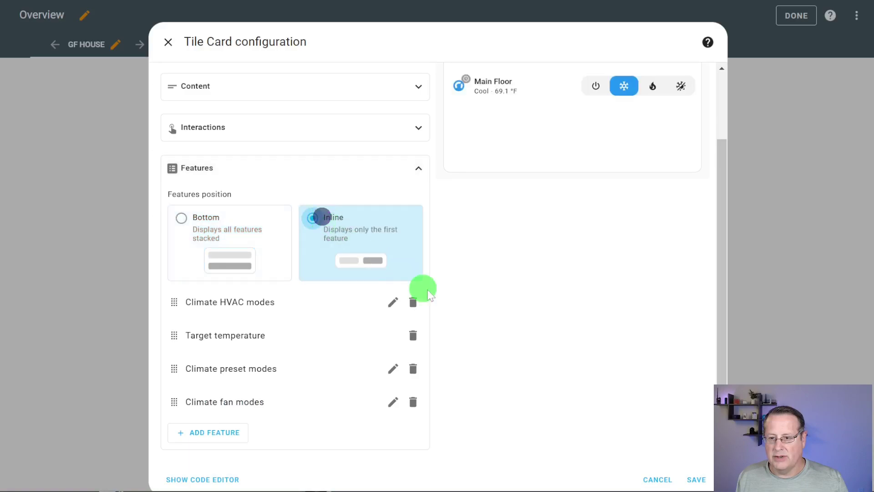
pyautogui.scroll(2, 431, 287)
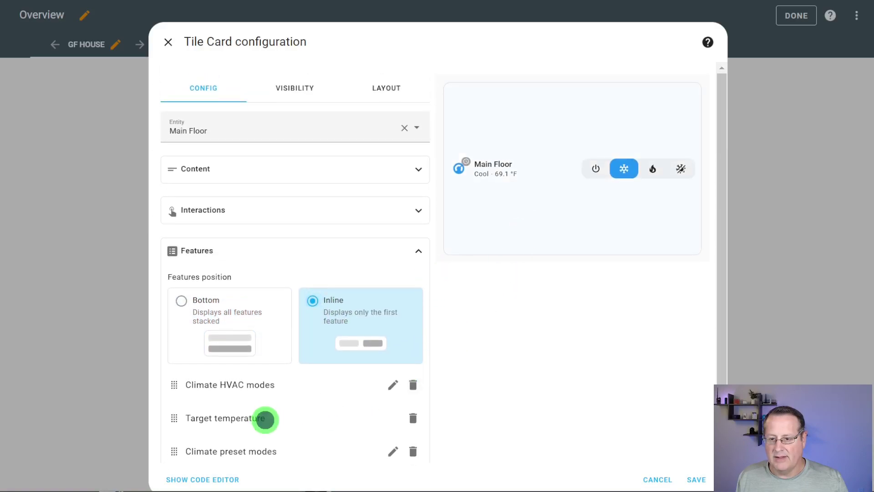
pyautogui.moveTo(172, 417); pyautogui.dragTo(172, 384)
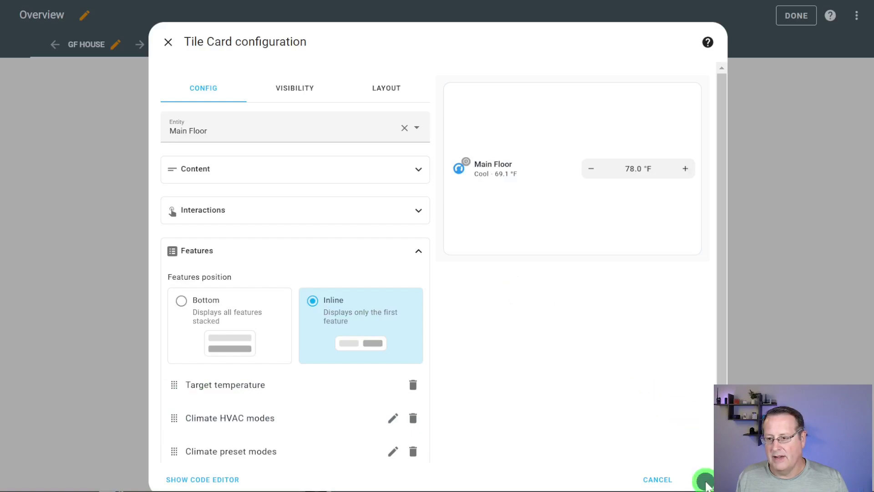
pyautogui.click(705, 481)
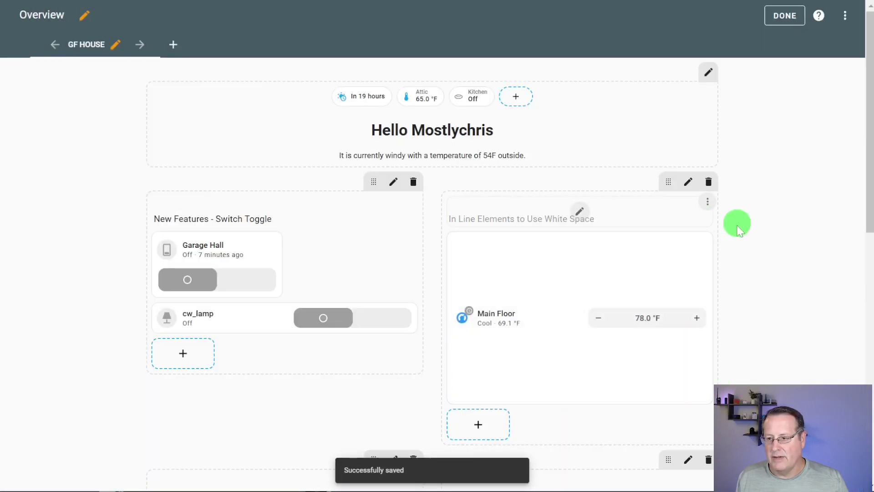
# Reset the Main Floor tile height to one row and save
pyautogui.click(578, 317)
pyautogui.click(390, 87)
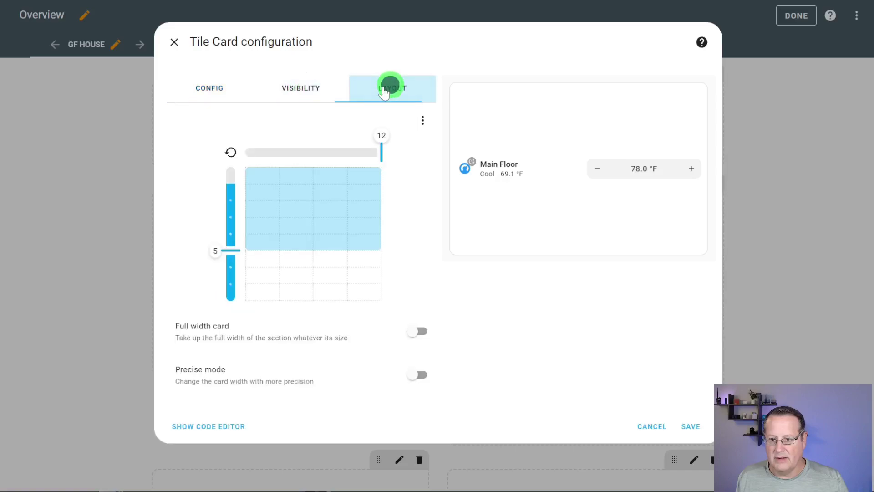
pyautogui.click(230, 152)
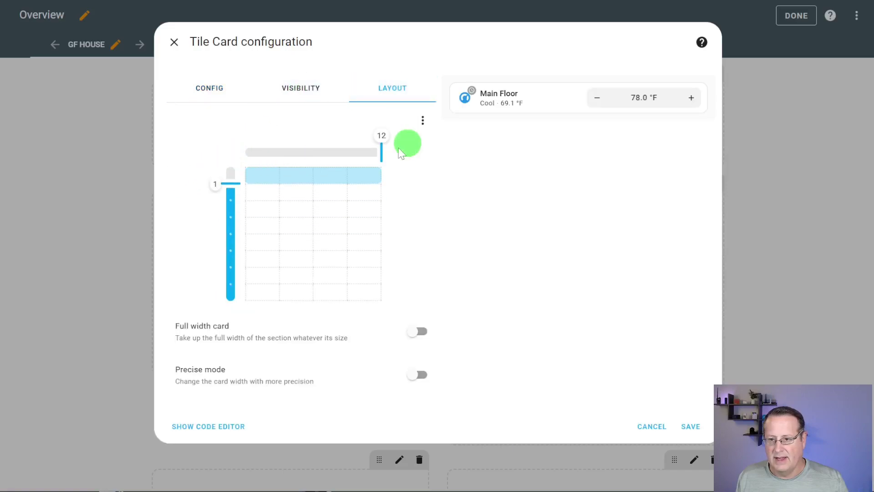
pyautogui.click(695, 428)
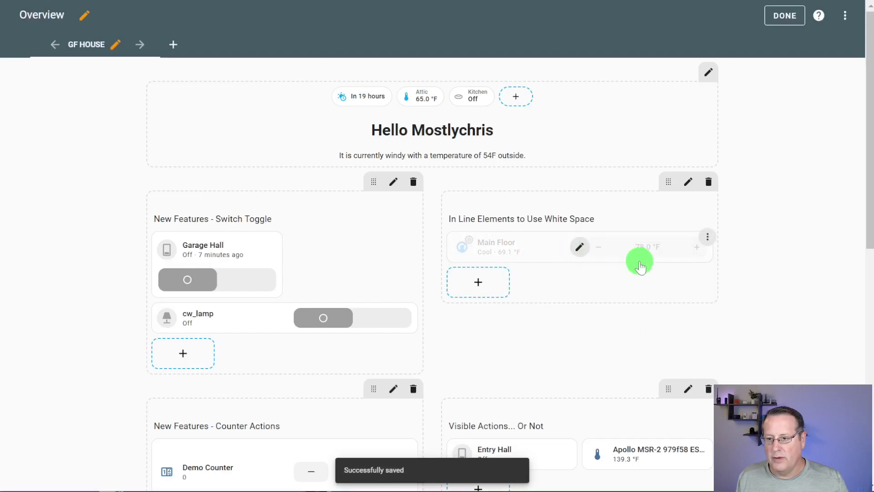
# Try a narrower width, then restore the Main Floor tile to full width and save
pyautogui.click(581, 248)
pyautogui.click(389, 88)
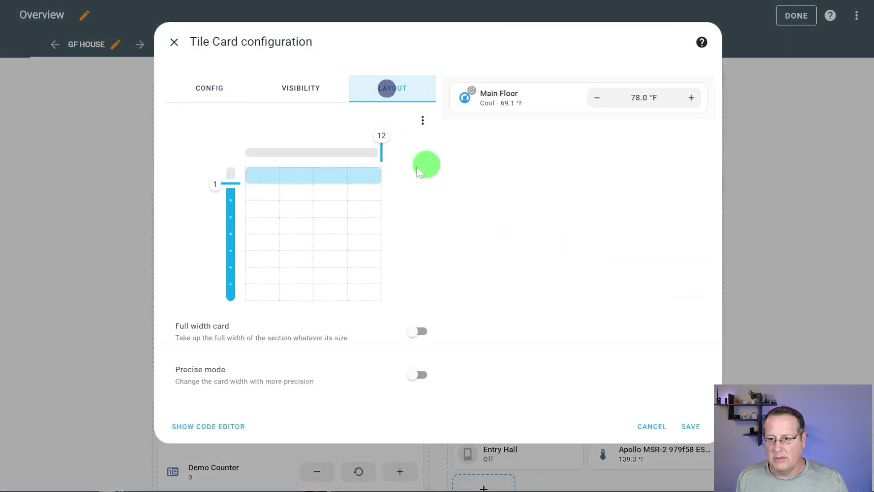
pyautogui.moveTo(381, 164)
pyautogui.mouseDown()
pyautogui.moveTo(321, 168)
pyautogui.moveTo(351, 150)
pyautogui.mouseUp()
pyautogui.click(443, 214)
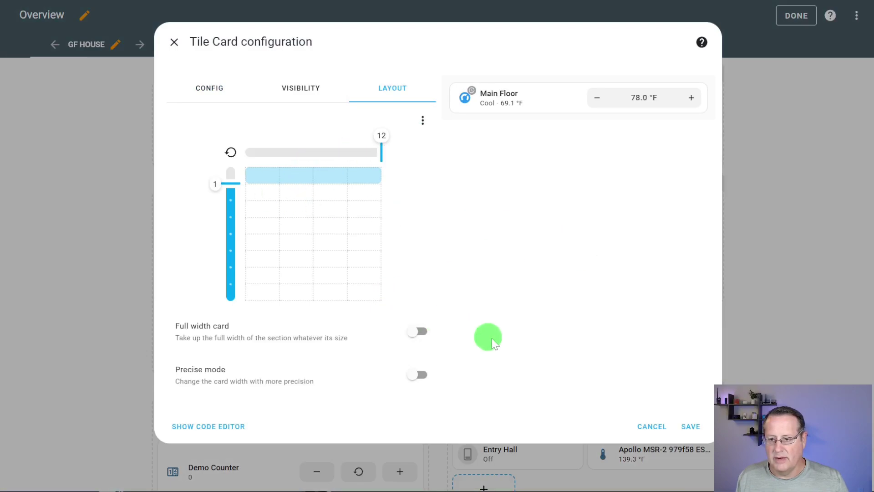
pyautogui.click(686, 426)
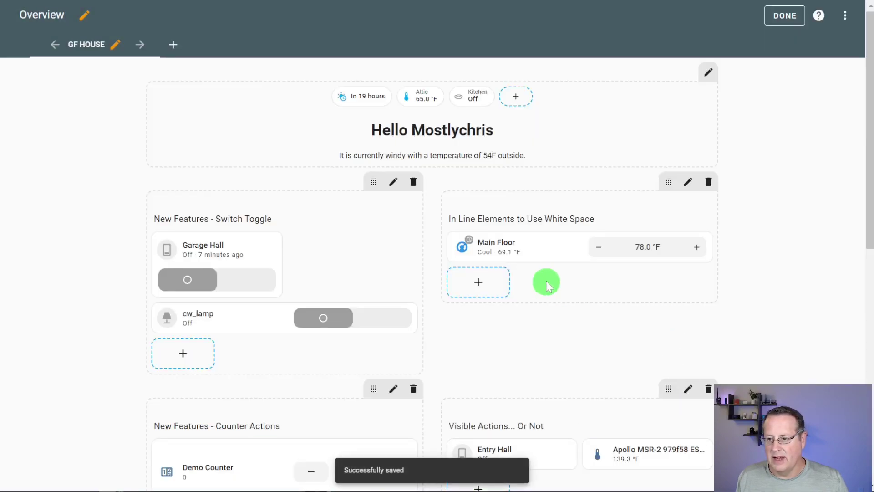
pyautogui.moveTo(493, 260)
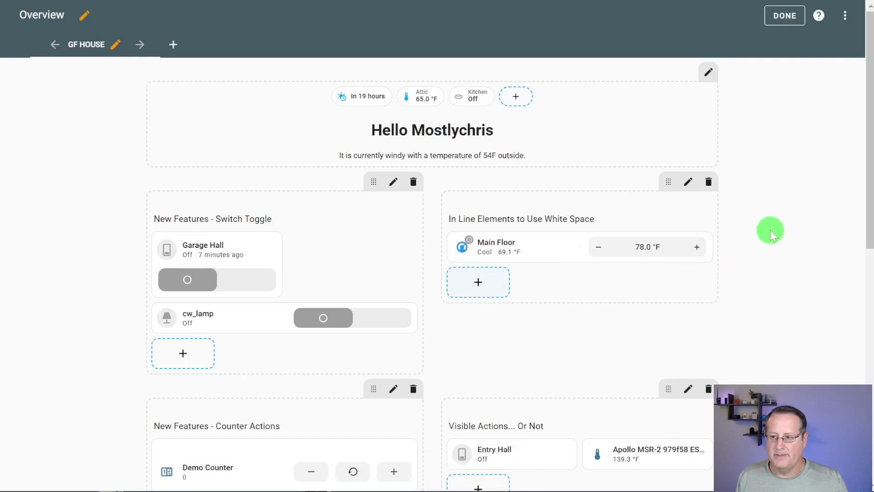
# Exit edit mode, then switch the Entry Hall on and back off from its tile
pyautogui.click(784, 15)
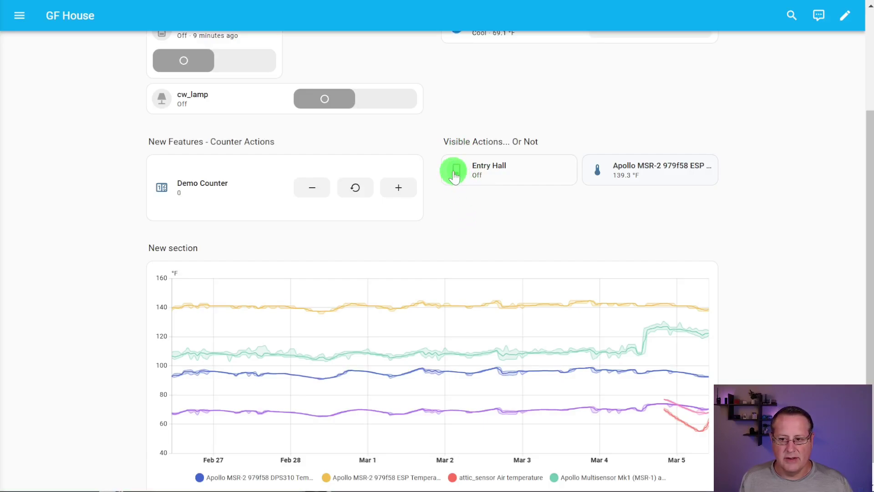
pyautogui.click(454, 175)
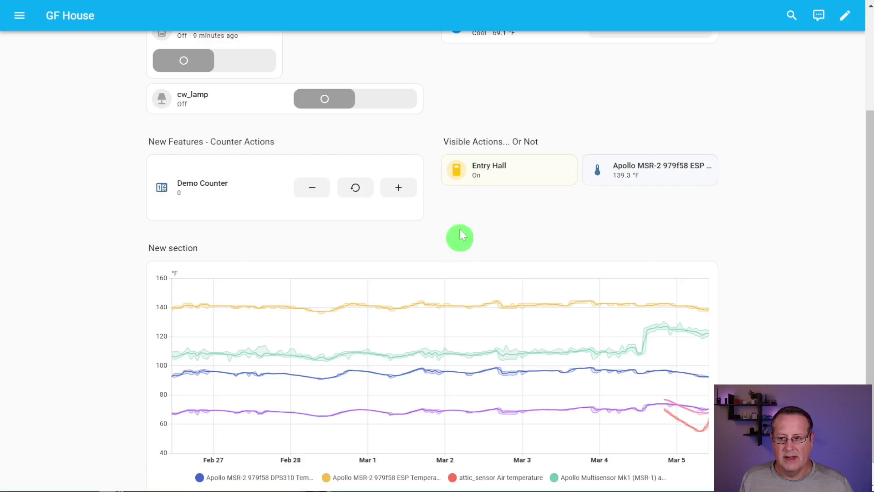
pyautogui.click(455, 176)
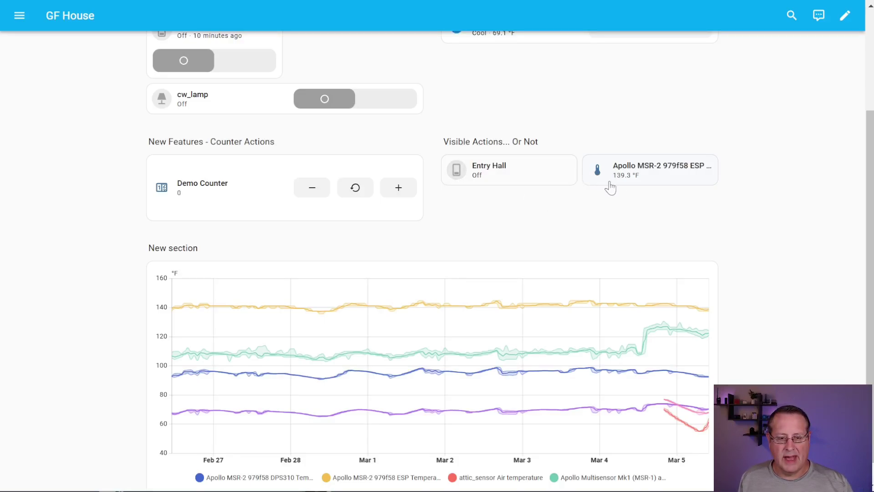
pyautogui.click(632, 179)
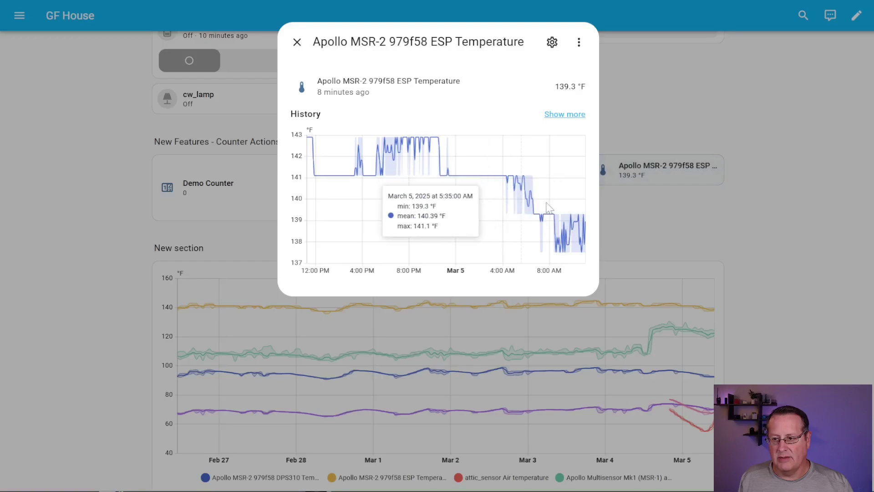
pyautogui.click(297, 43)
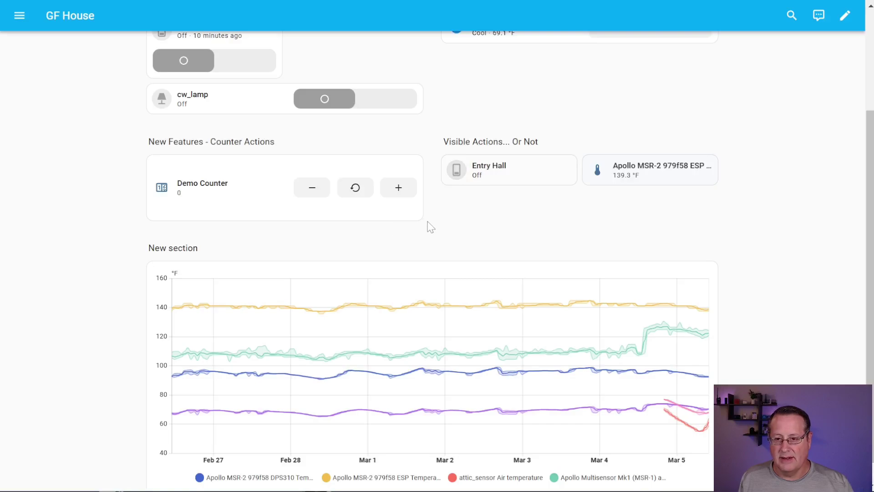
pyautogui.scroll(3, 470, 184)
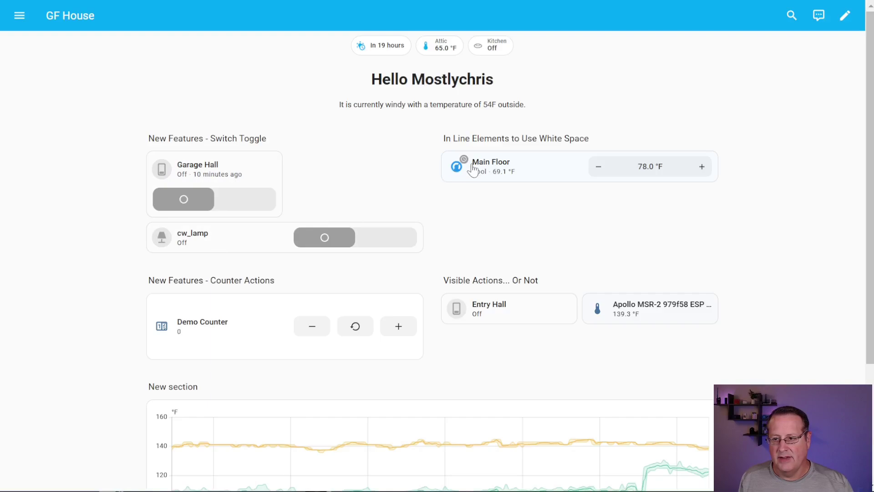
pyautogui.click(458, 168)
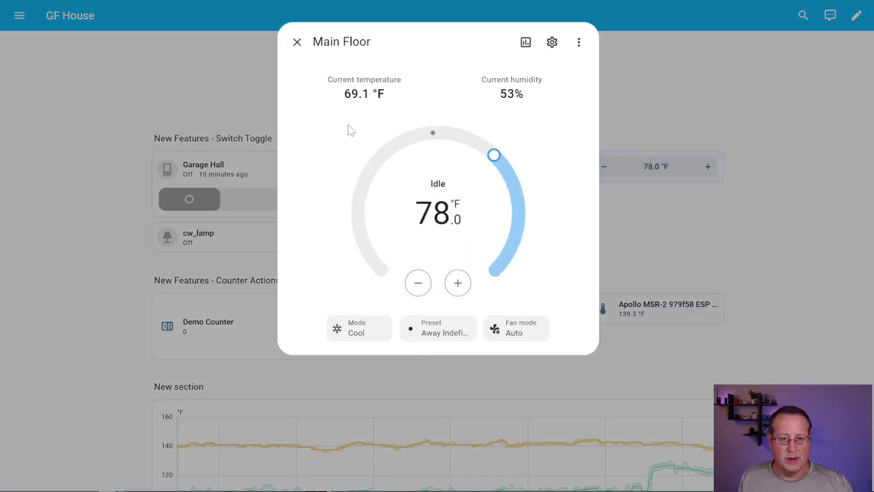
pyautogui.click(297, 42)
pyautogui.scroll(-4, 51, 199)
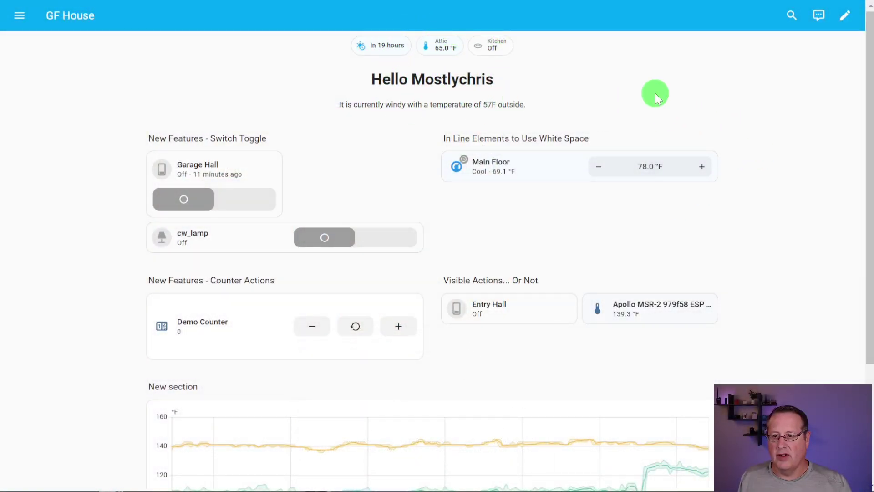
# In edit mode, try the Left aligned header layout, then save it as Centered
pyautogui.click(841, 28)
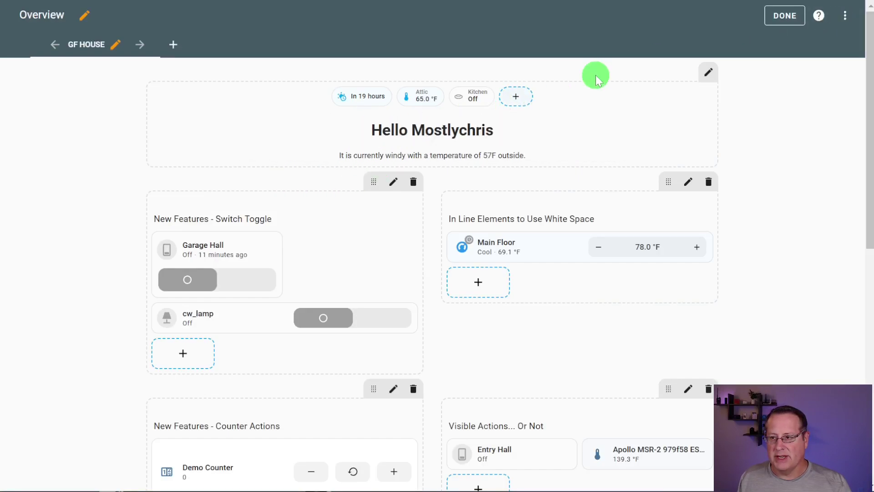
pyautogui.click(708, 72)
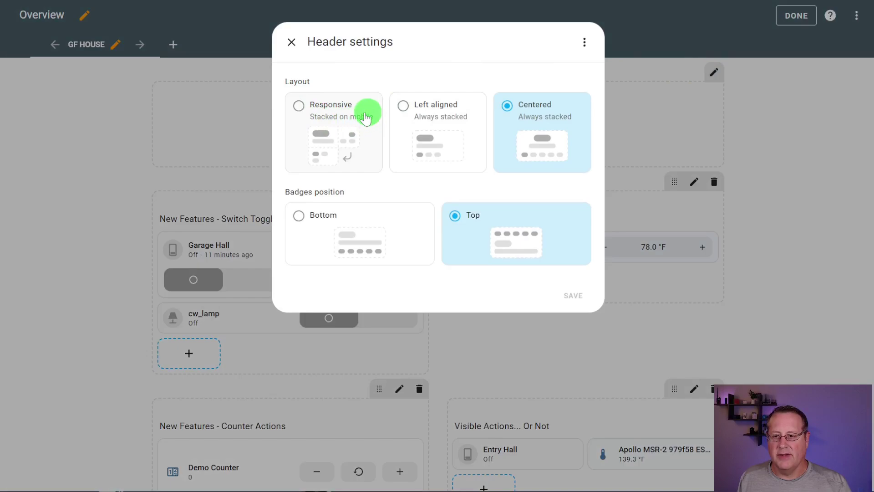
pyautogui.click(300, 109)
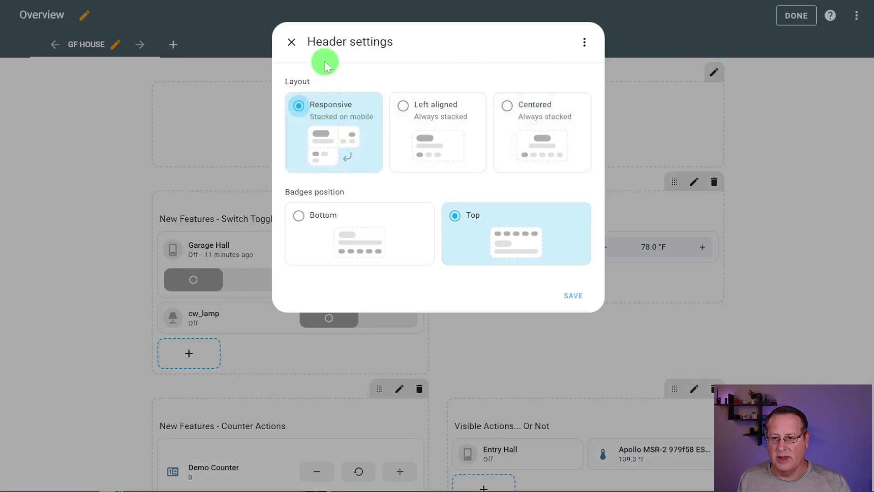
pyautogui.click(403, 105)
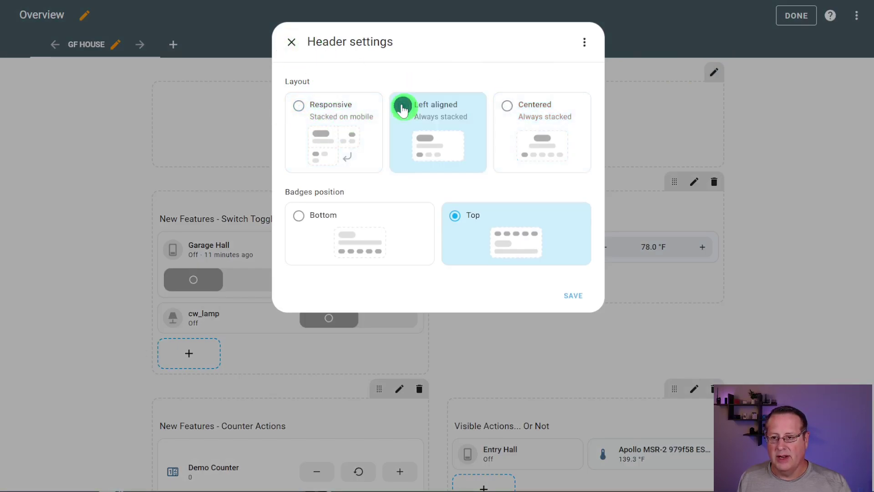
pyautogui.click(569, 298)
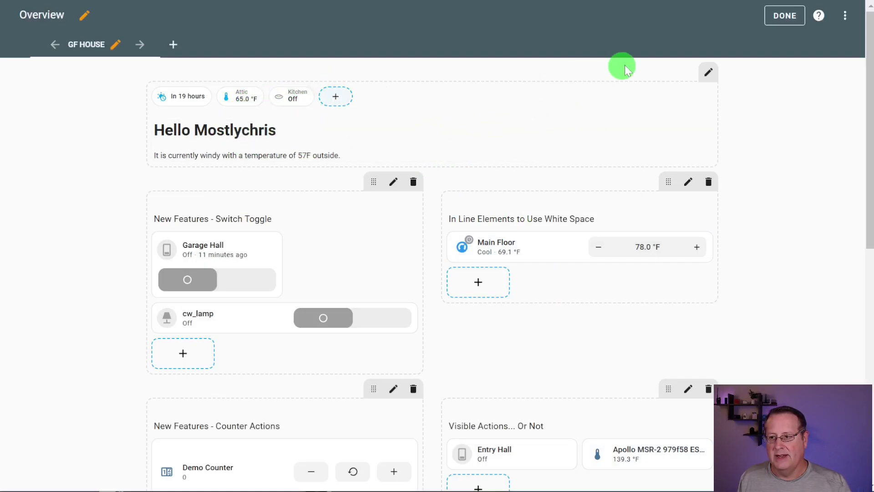
pyautogui.click(707, 73)
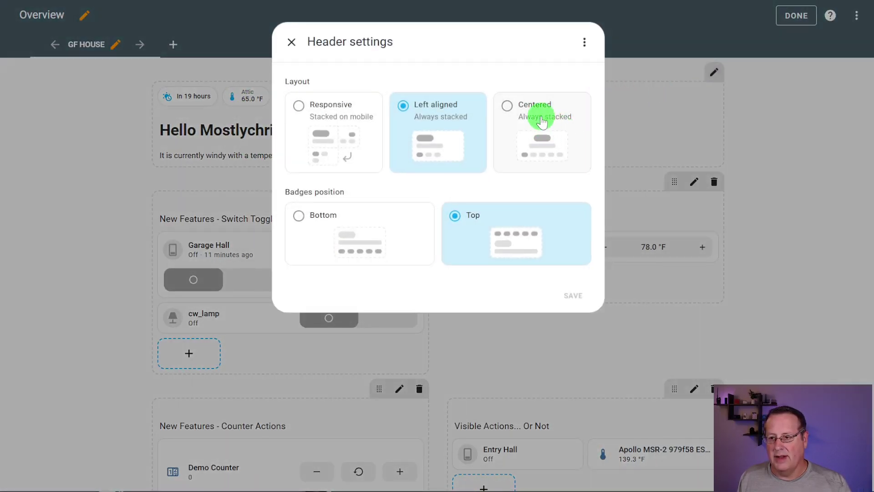
pyautogui.click(541, 114)
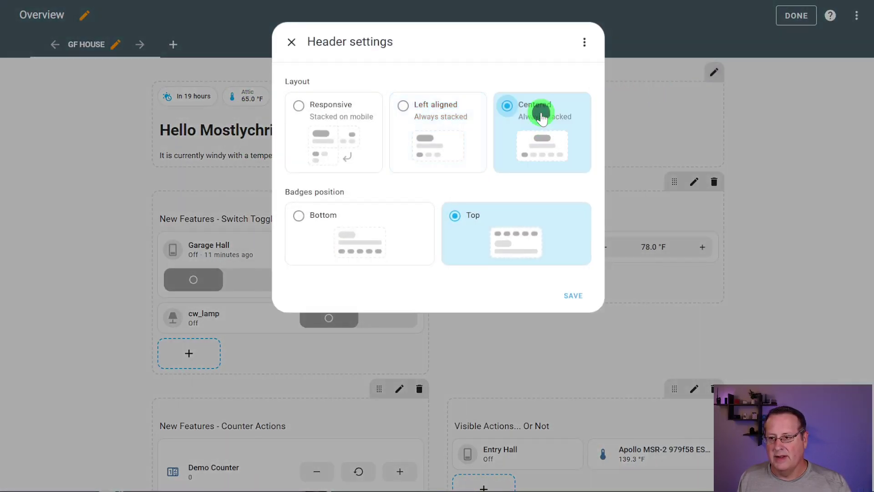
pyautogui.click(575, 297)
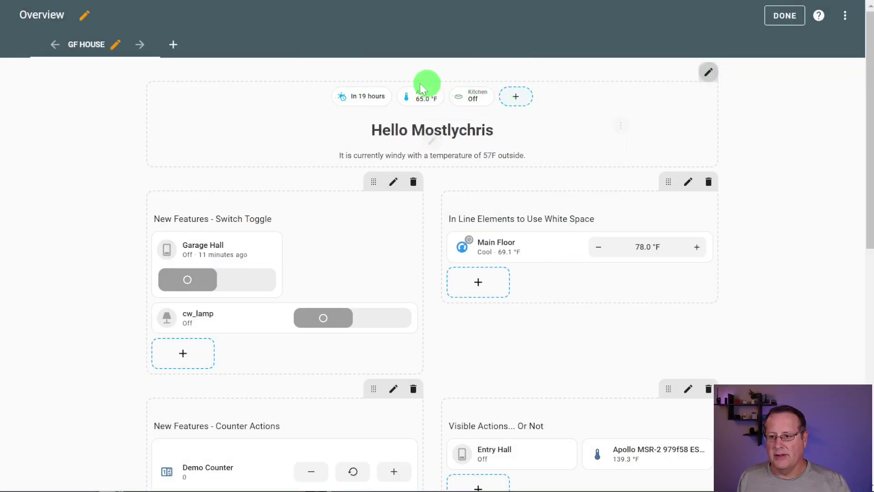
# Set the header badges position to Bottom so they sit below the greeting
pyautogui.click(707, 71)
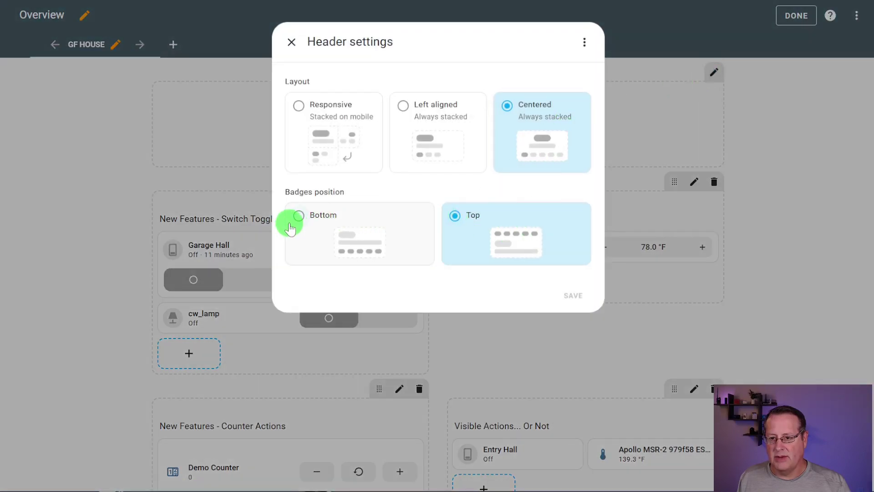
pyautogui.click(300, 216)
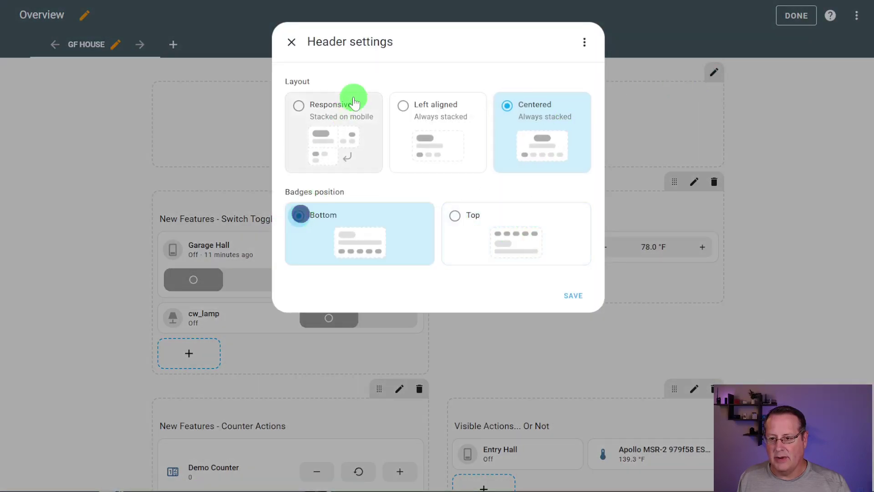
pyautogui.click(577, 296)
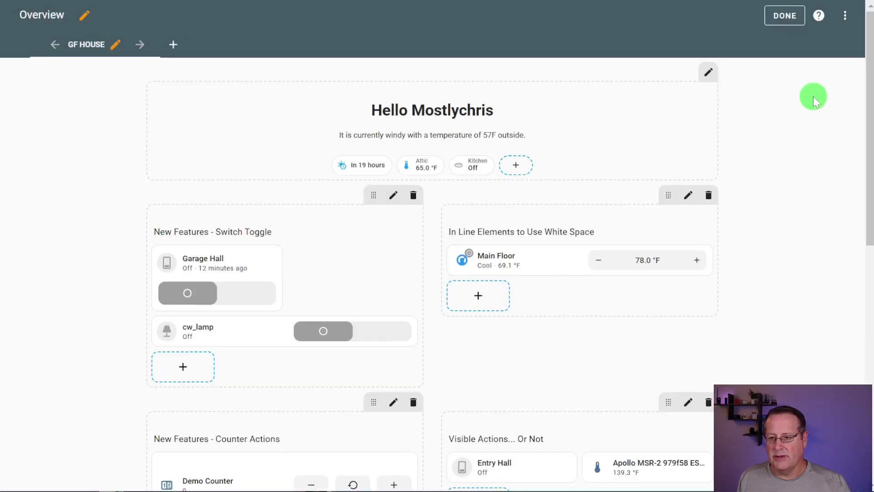
pyautogui.moveTo(597, 113)
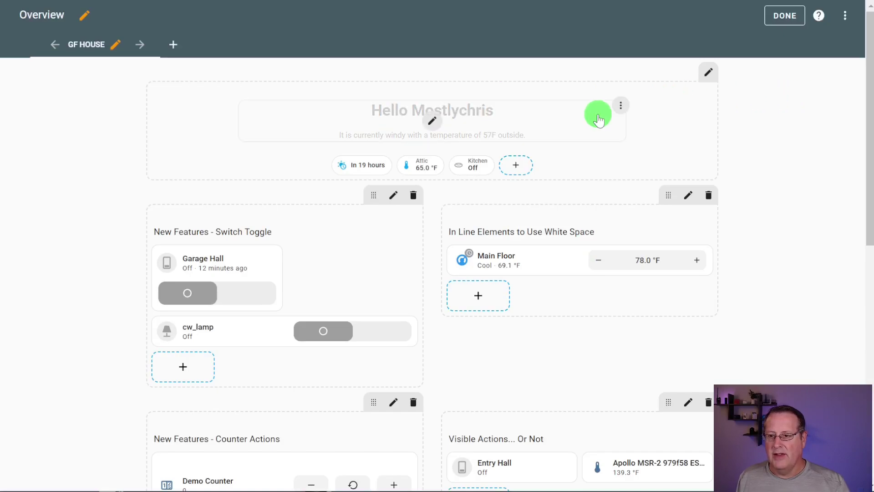
pyautogui.click(433, 121)
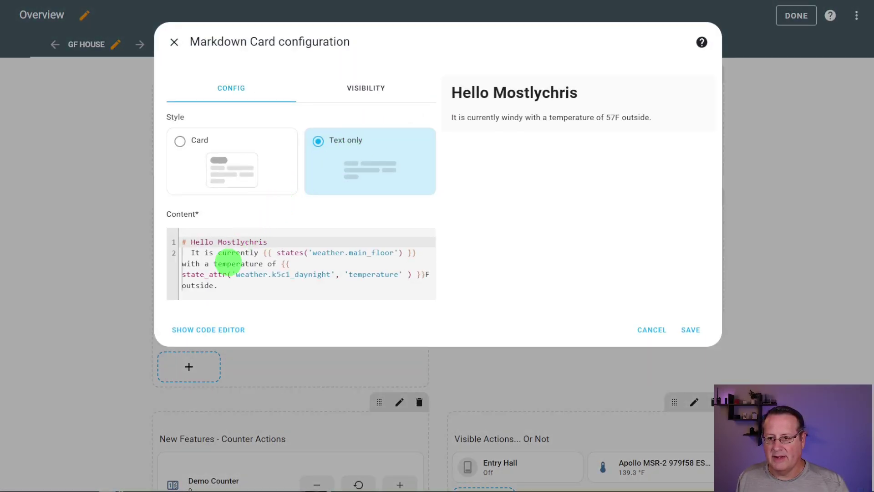
pyautogui.click(180, 143)
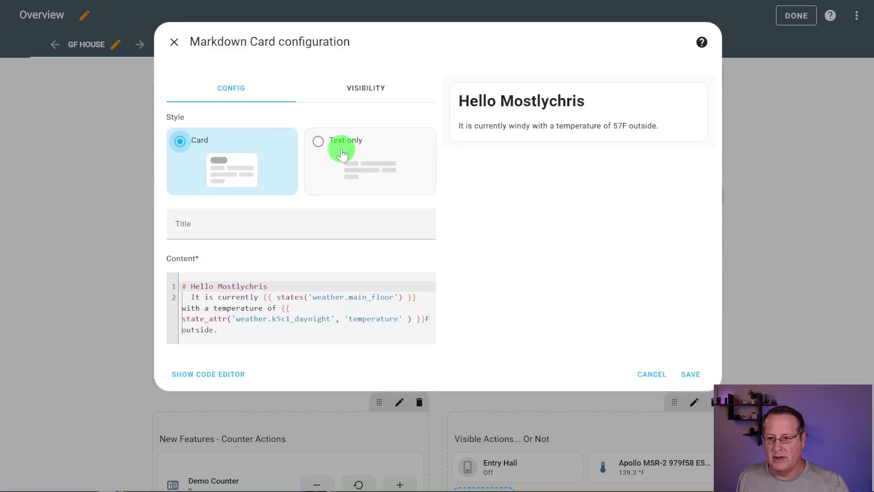
pyautogui.click(698, 378)
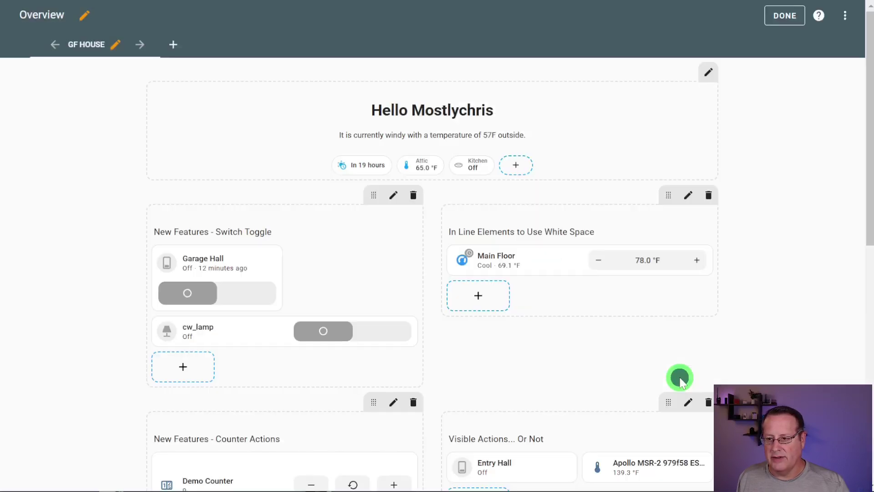
pyautogui.click(775, 249)
pyautogui.click(772, 19)
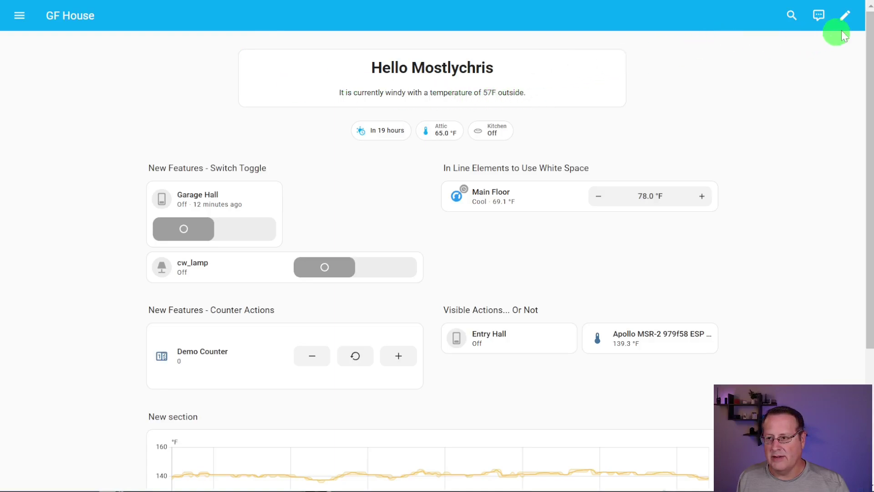
pyautogui.click(847, 18)
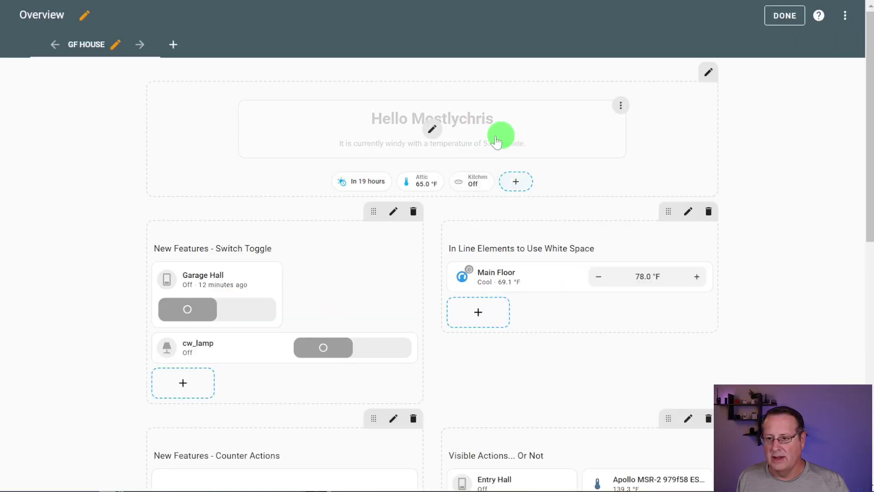
pyautogui.click(440, 137)
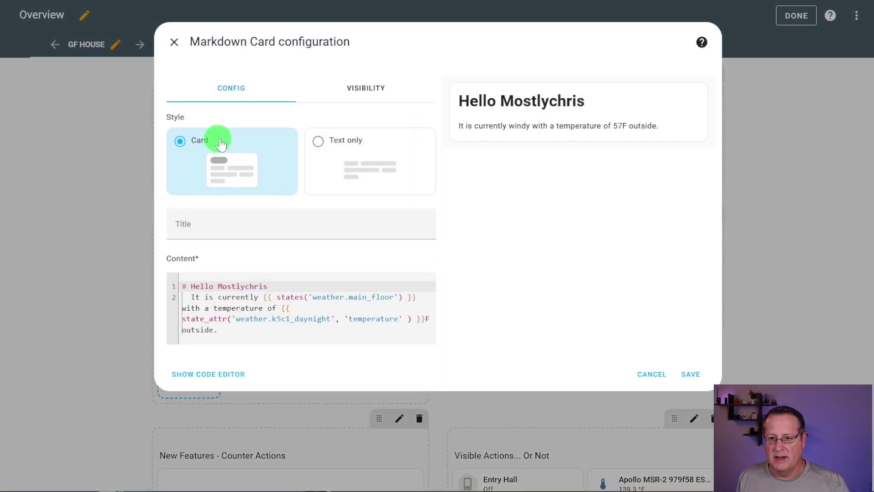
pyautogui.click(319, 142)
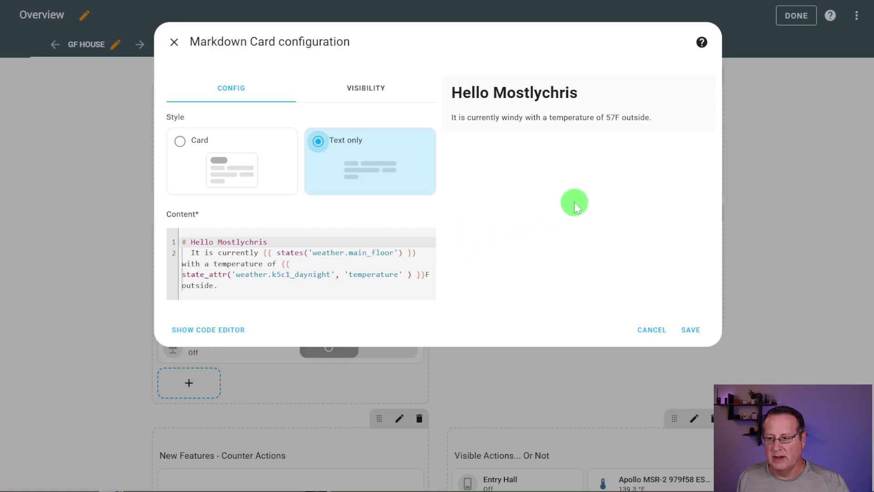
pyautogui.click(387, 88)
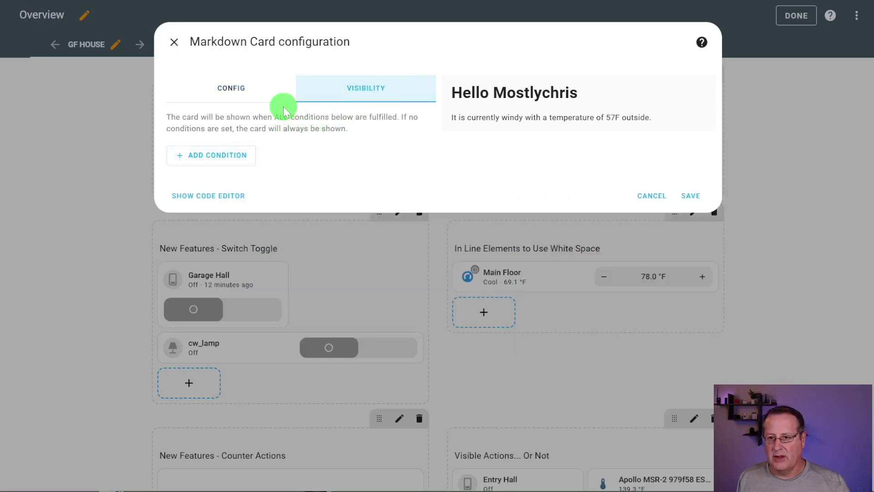
pyautogui.click(230, 88)
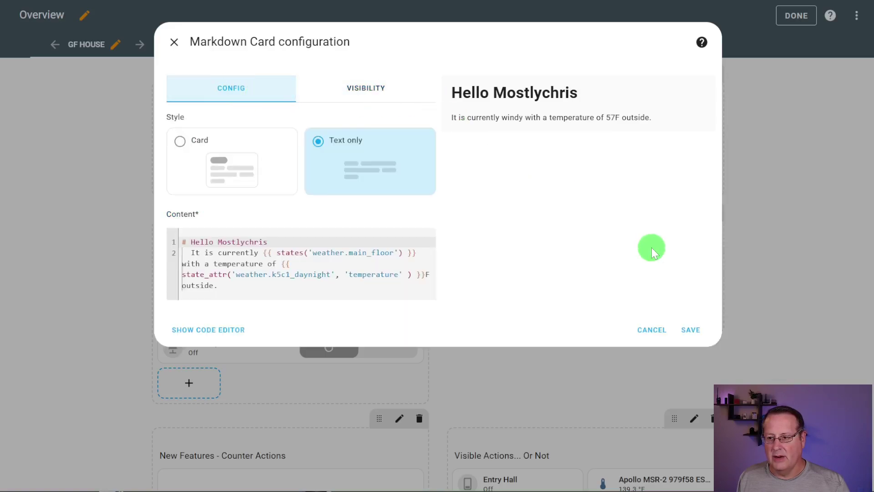
pyautogui.click(691, 329)
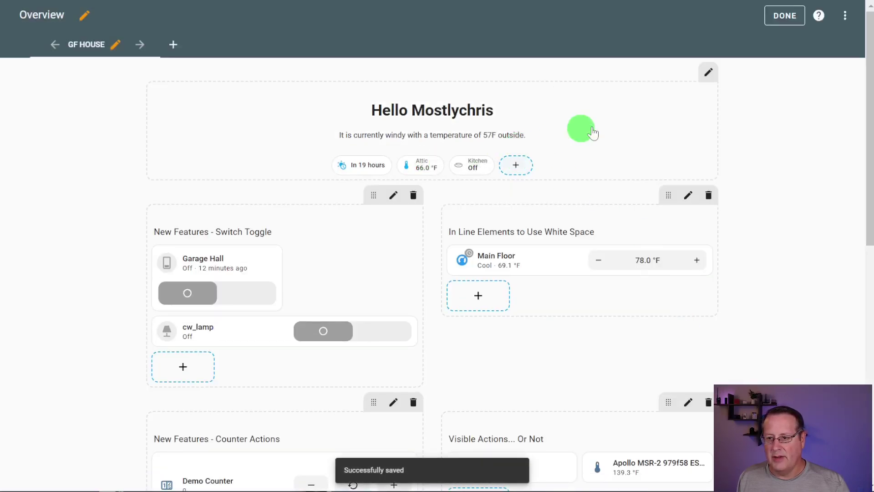
# Add a Sun Next dusk entity badge and drag it ahead of the other header badges
pyautogui.click(707, 74)
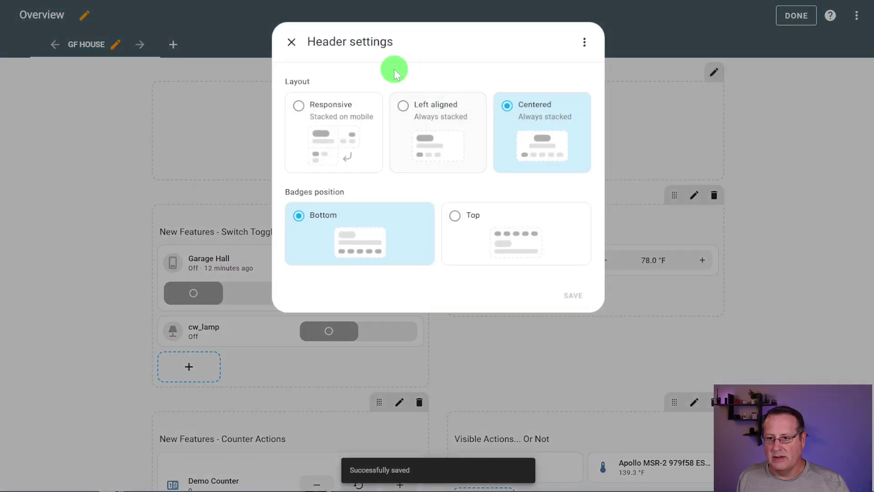
pyautogui.click(297, 44)
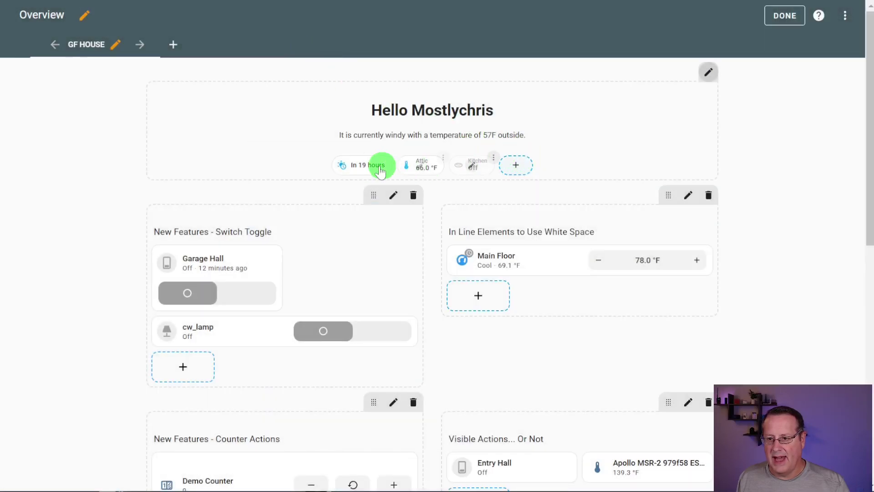
pyautogui.click(510, 180)
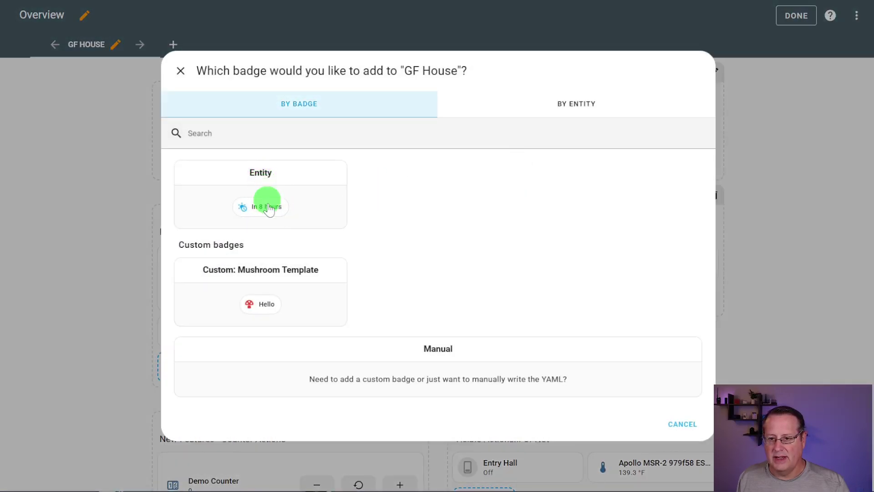
pyautogui.click(254, 182)
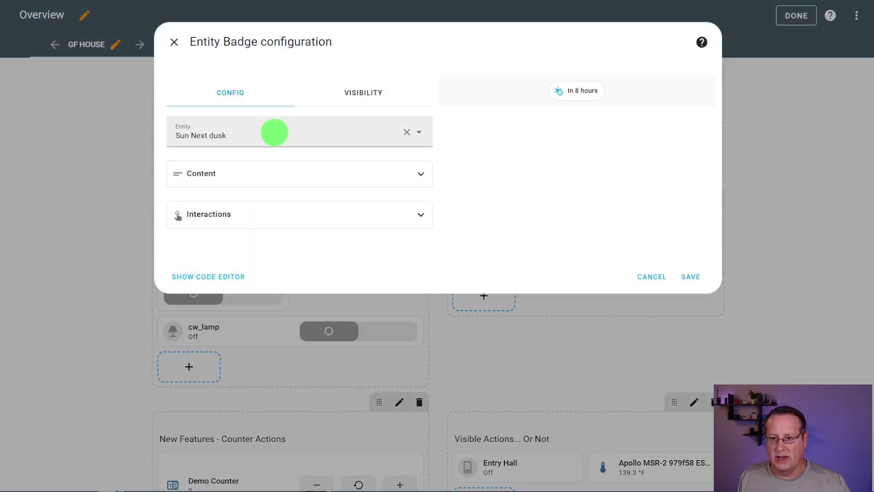
pyautogui.doubleClick(314, 135)
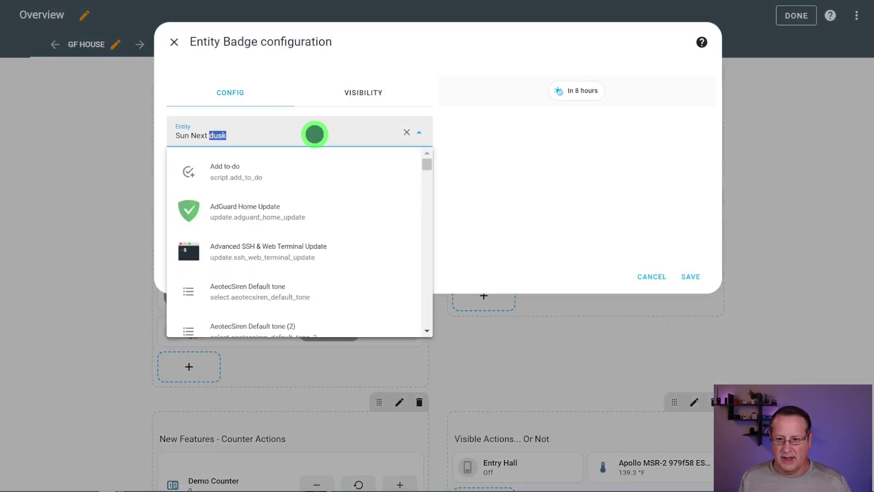
pyautogui.press('BackSpace')
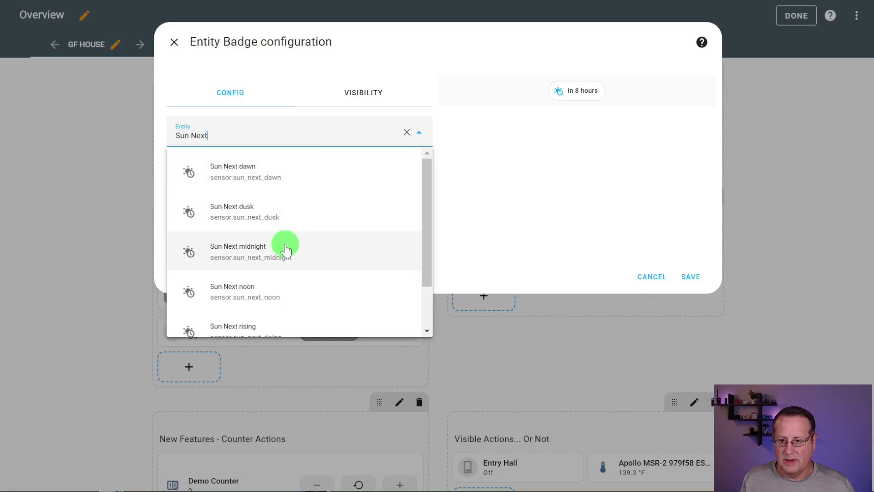
pyautogui.click(276, 212)
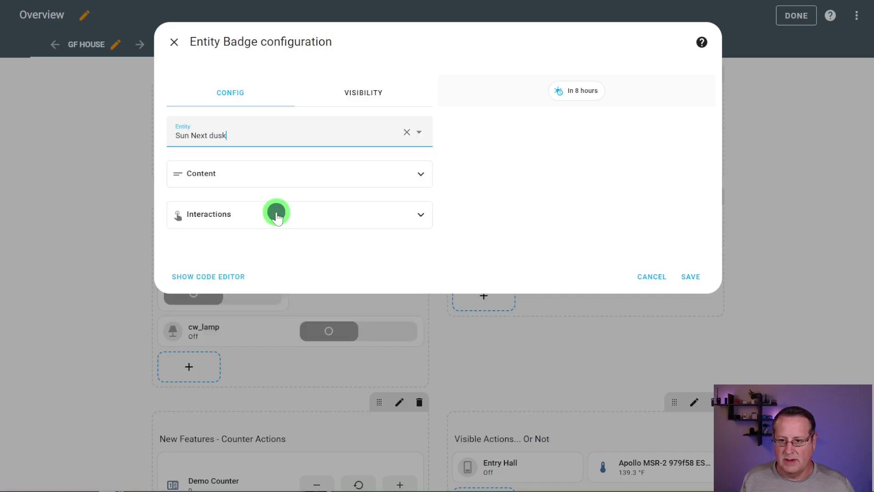
pyautogui.click(693, 277)
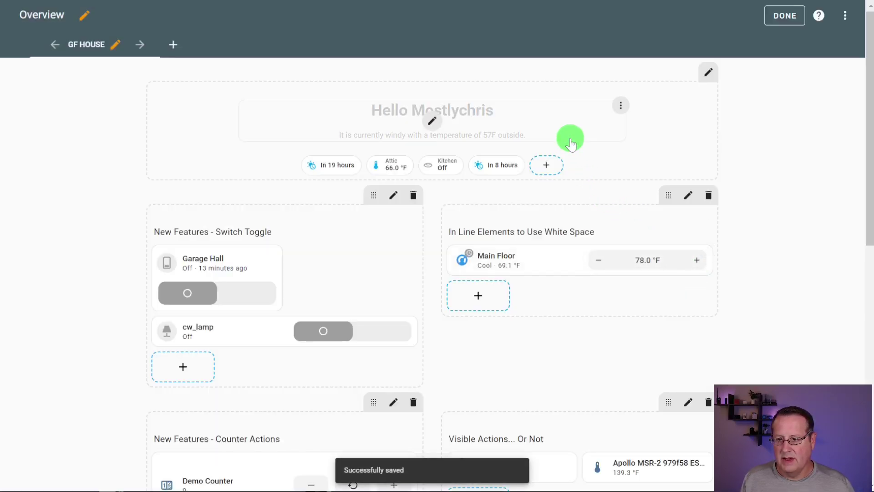
pyautogui.moveTo(494, 171)
pyautogui.moveTo(474, 169); pyautogui.dragTo(275, 166)
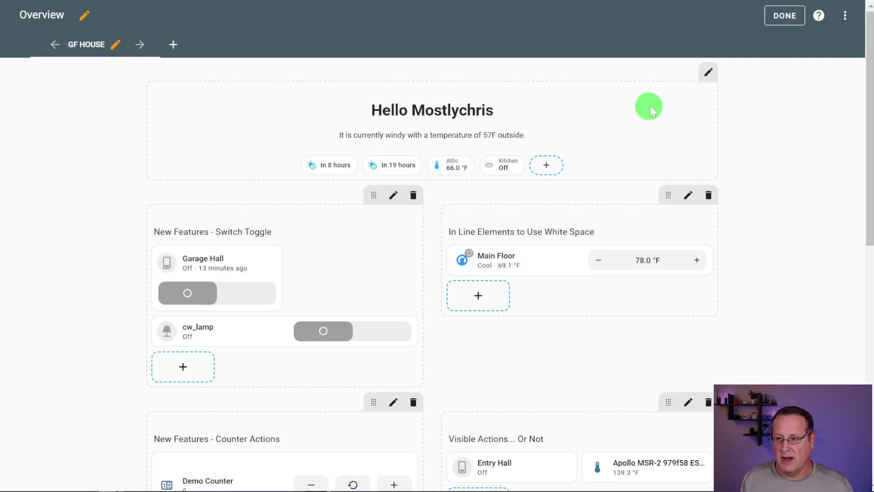
pyautogui.click(784, 20)
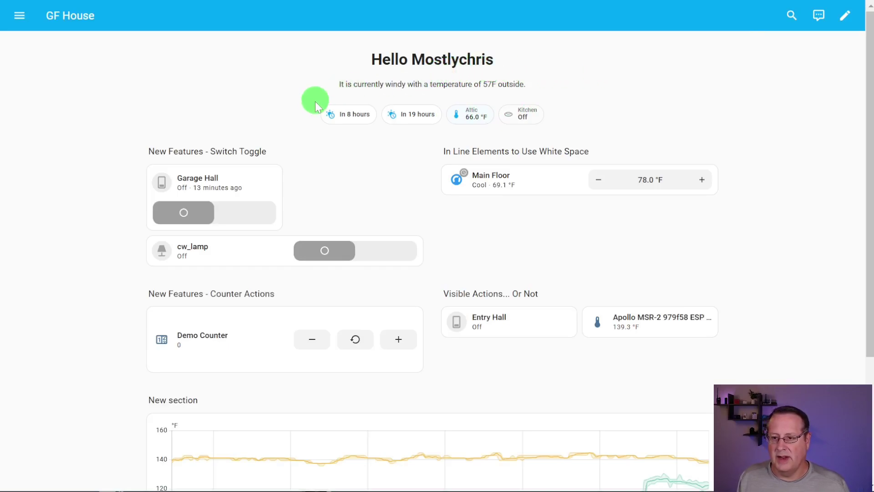
pyautogui.click(344, 114)
pyautogui.click(297, 42)
pyautogui.click(421, 112)
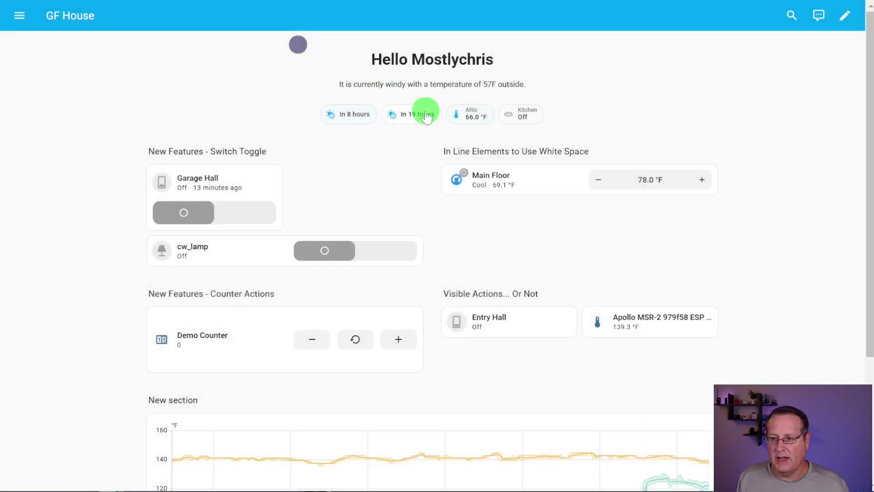
pyautogui.click(296, 42)
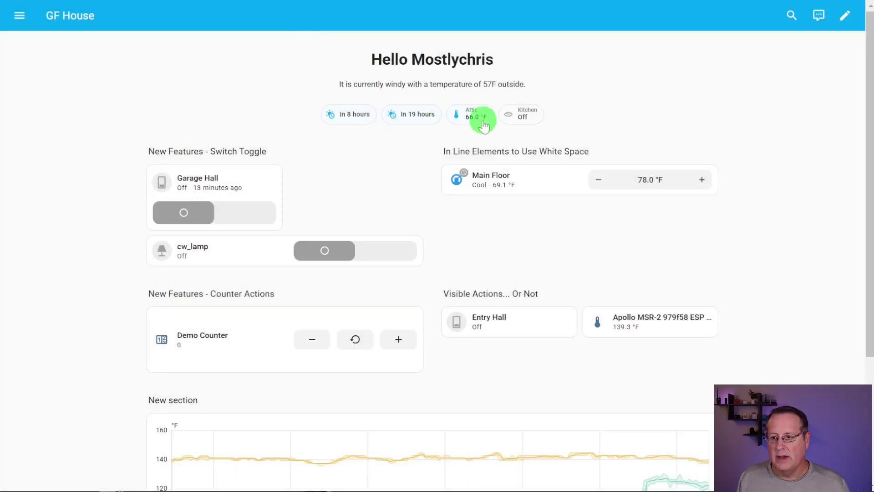
pyautogui.click(476, 115)
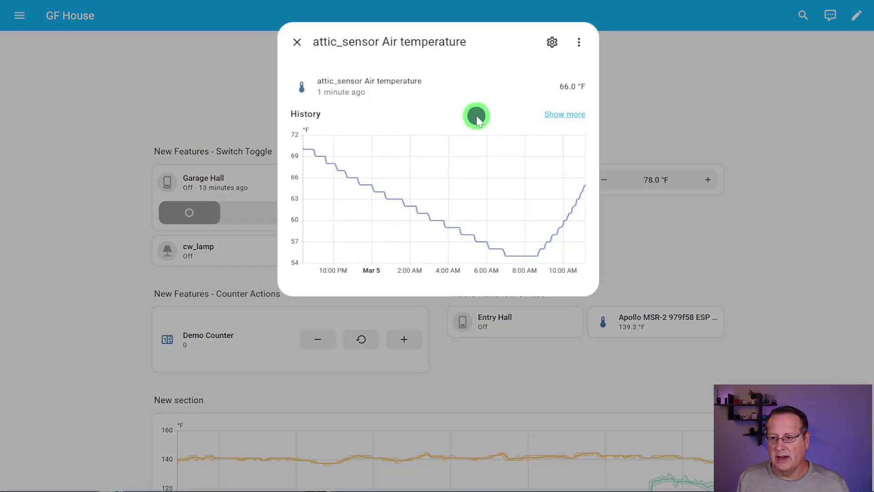
pyautogui.click(297, 42)
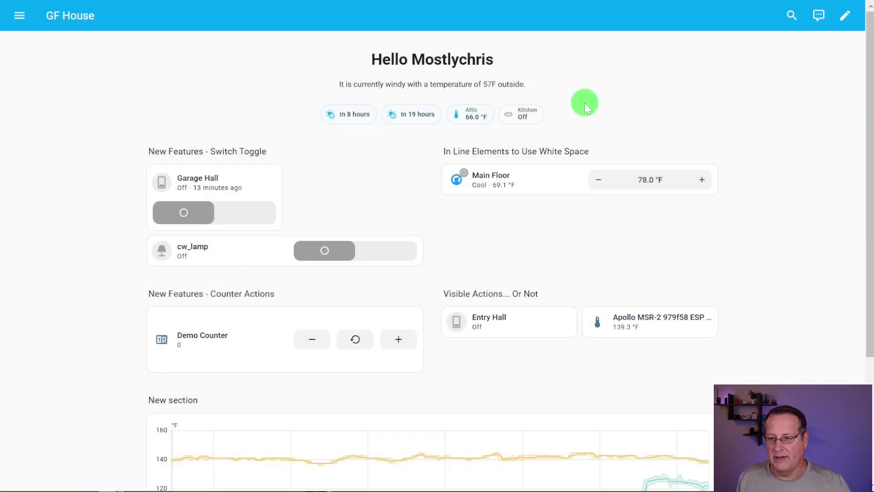
pyautogui.click(510, 115)
pyautogui.click(436, 164)
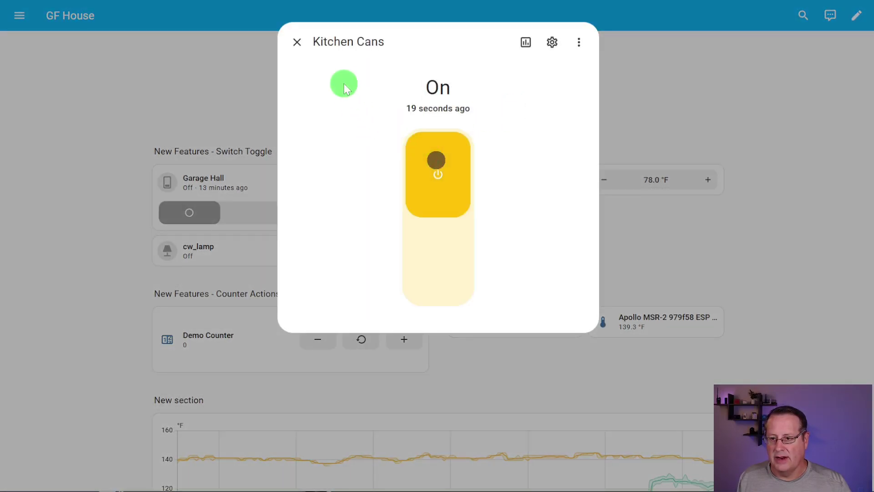
pyautogui.click(297, 42)
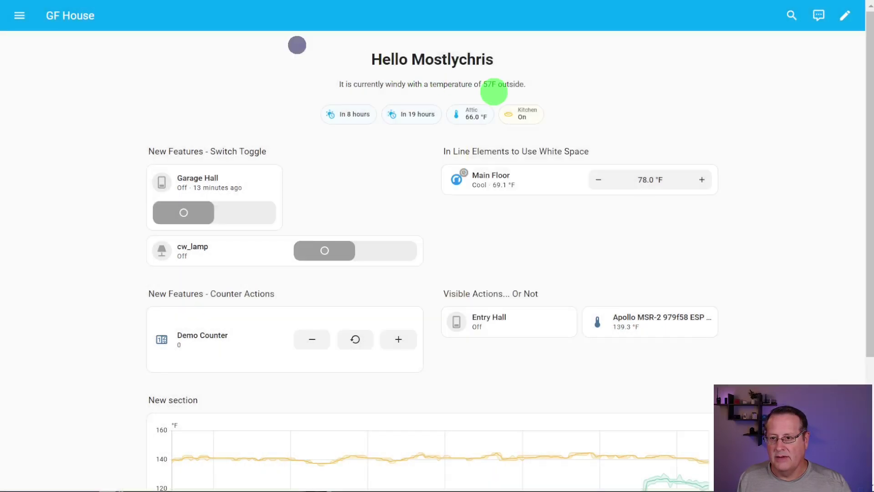
pyautogui.click(522, 114)
pyautogui.click(447, 240)
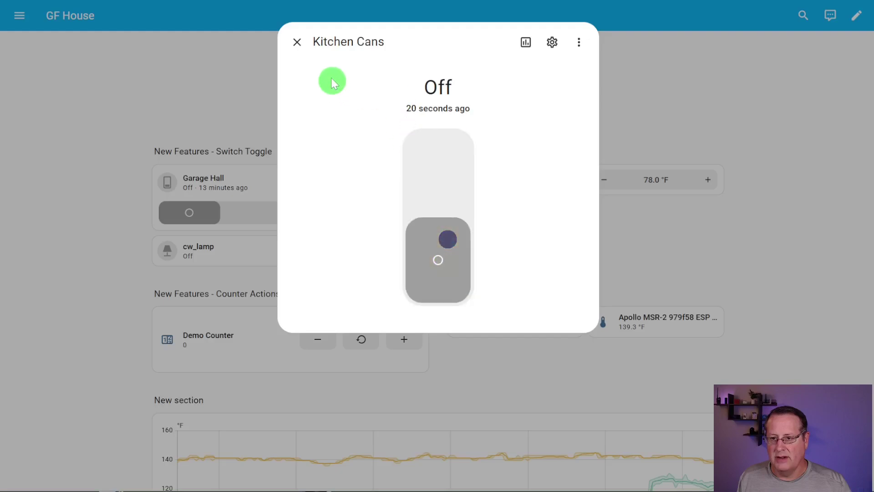
pyautogui.click(297, 42)
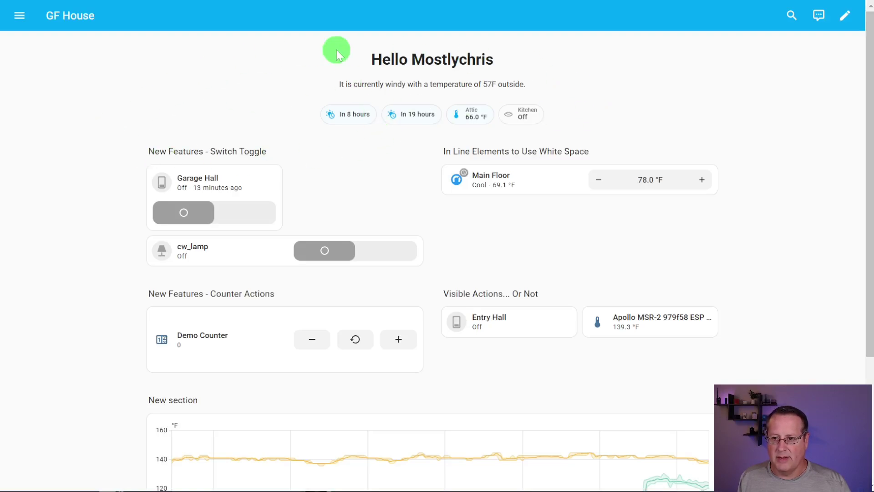
# Scroll down to the New section's temperature history graph and its sensor legend
pyautogui.scroll(-4, 59, 193)
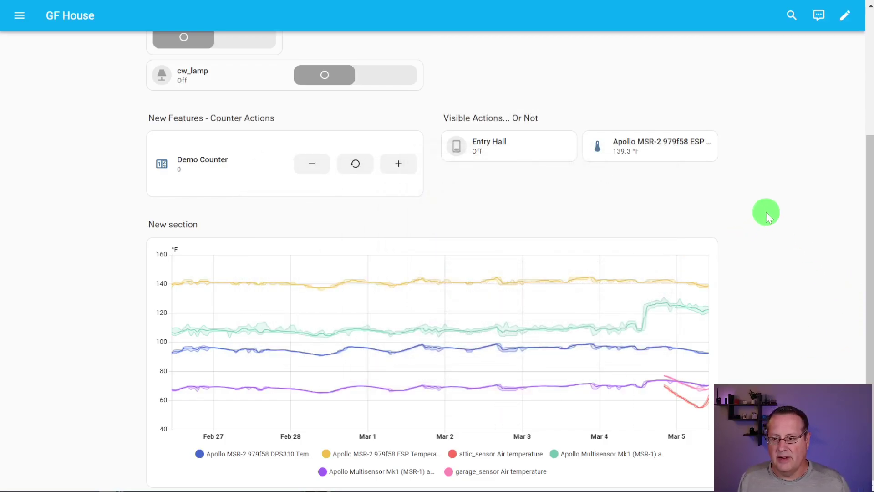
pyautogui.moveTo(398, 434)
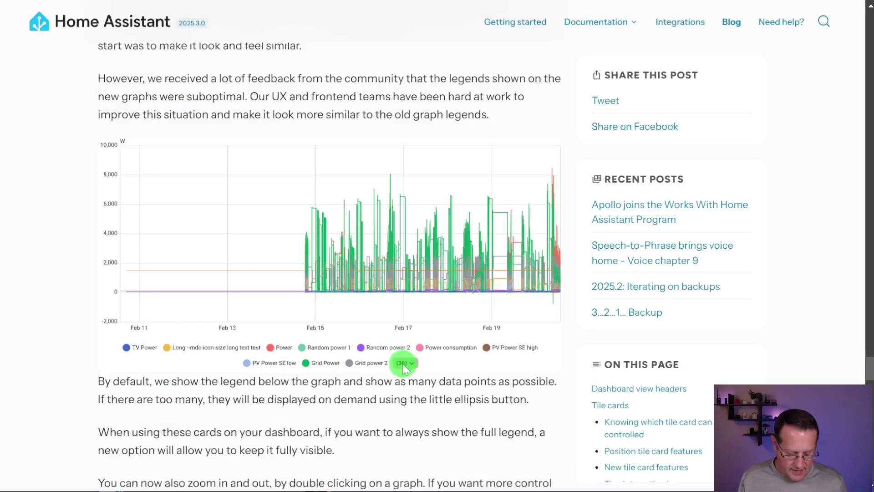
# Zoom in on the release blog and scroll to the graph-legend example
pyautogui.hotkey('ctrl', '+')
pyautogui.scroll(-6, 289, 331)
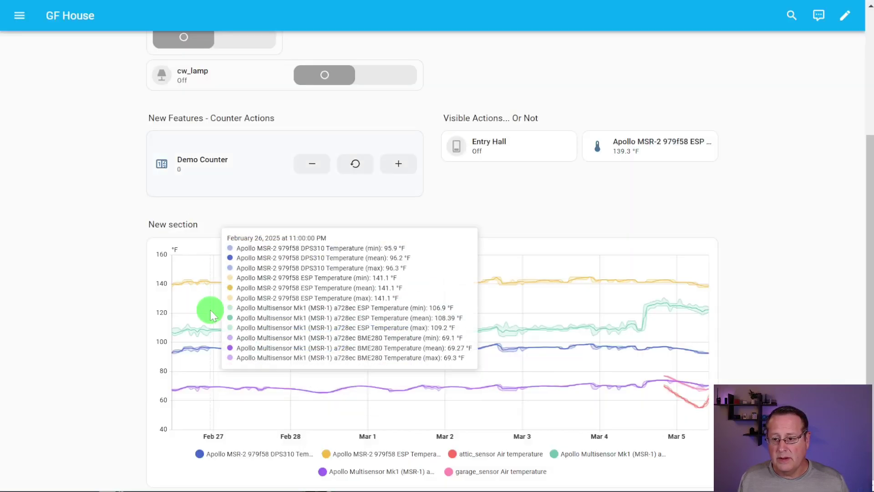
# Reset the history graph's zoom, then select roughly 8:20 PM to 11 PM on it
pyautogui.scroll(3, 583, 322)
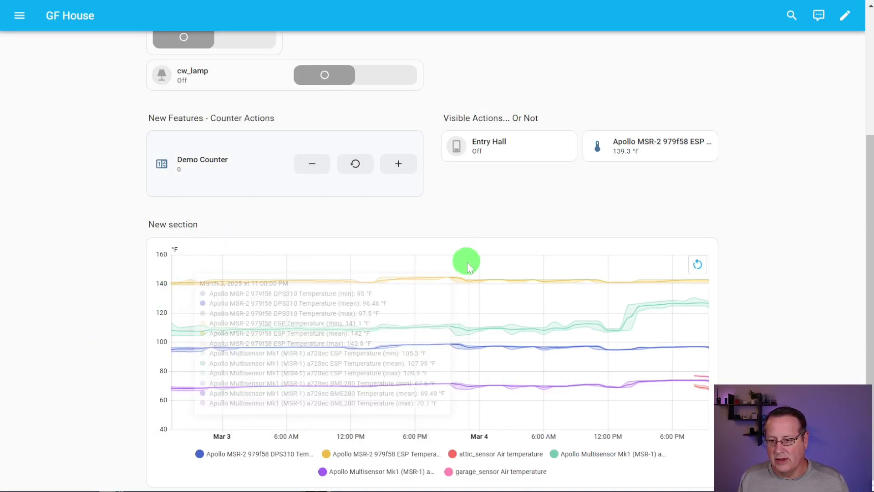
pyautogui.click(697, 264)
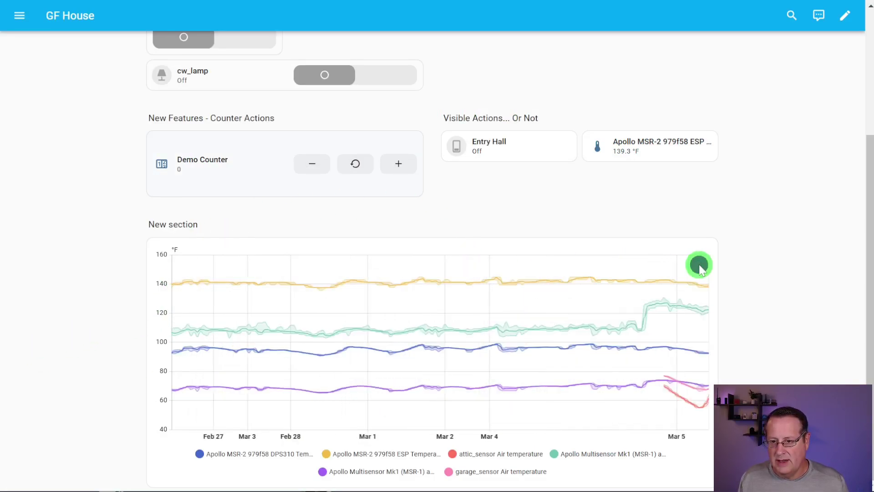
pyautogui.scroll(3, 405, 308)
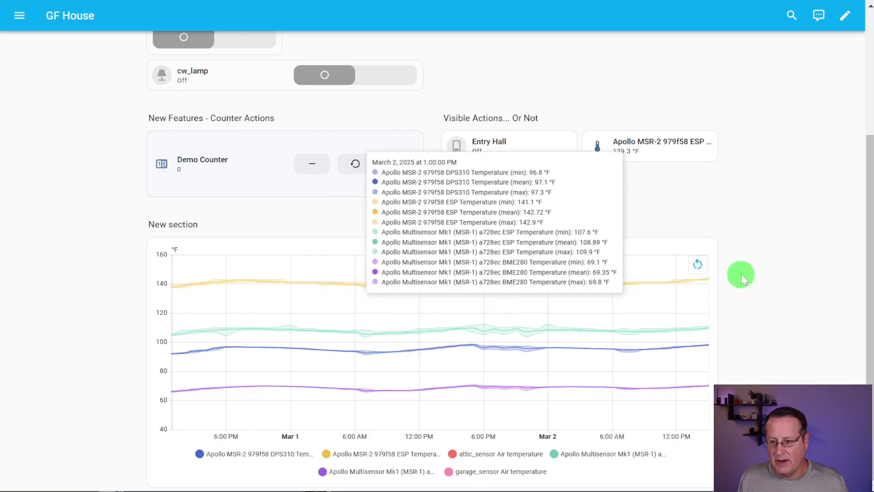
pyautogui.click(694, 265)
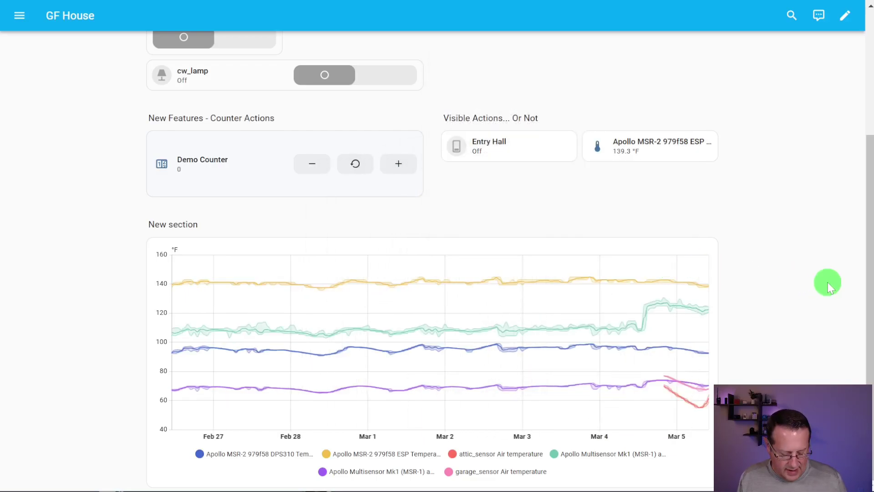
pyautogui.moveTo(643, 301); pyautogui.dragTo(713, 301)
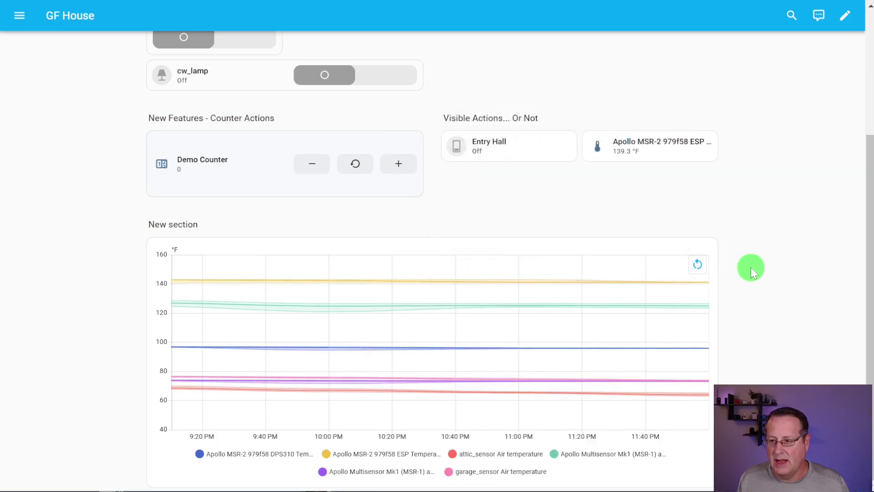
pyautogui.click(699, 262)
pyautogui.scroll(4, 146, 237)
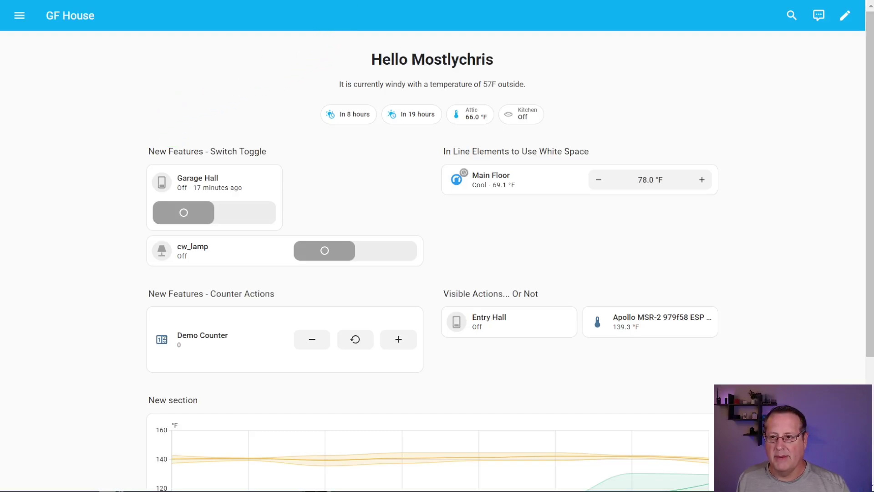
# Scroll the release blog to the map grouping/clustering section and enlarge the page
pyautogui.click(387, 1)
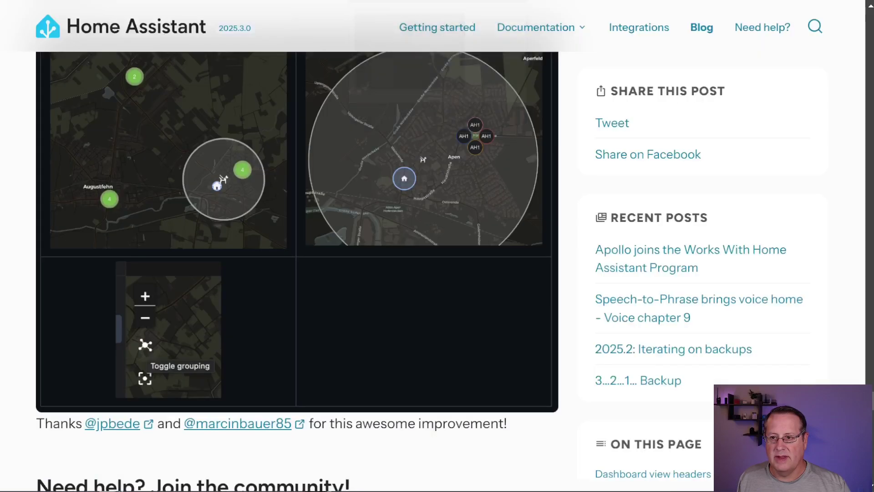
pyautogui.scroll(6, 279, 167)
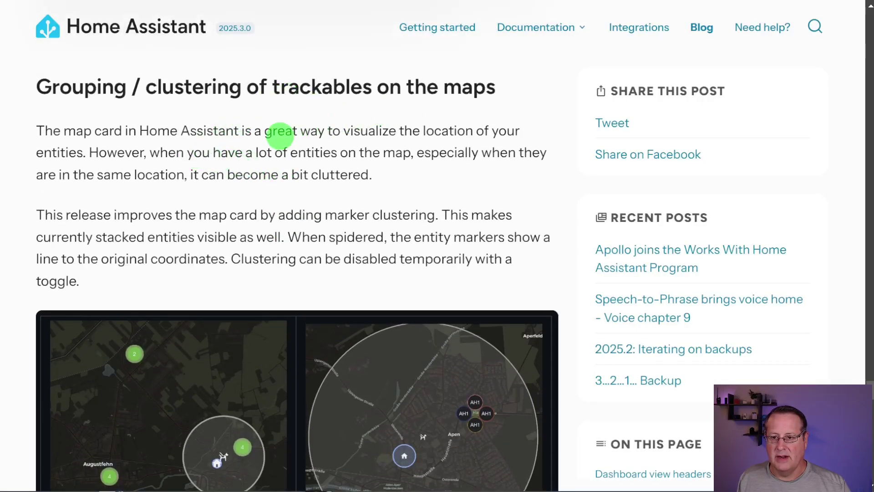
pyautogui.scroll(-3, 331, 133)
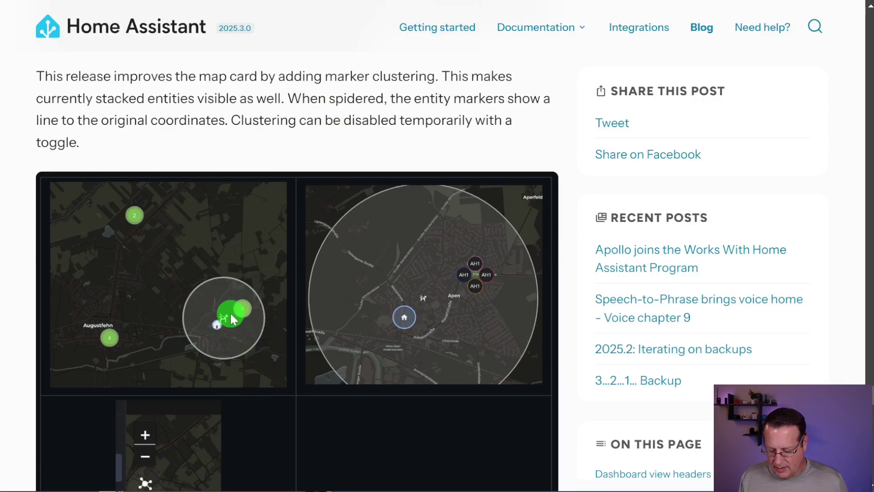
pyautogui.hotkey('ctrl', '+')
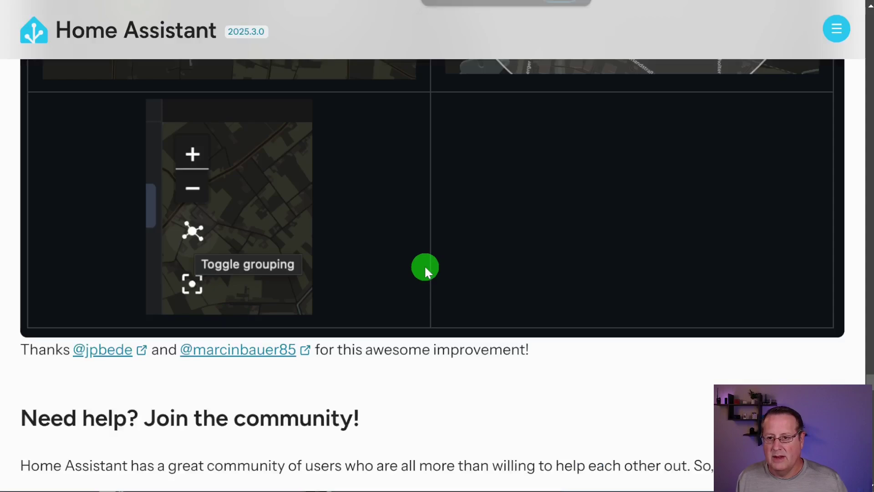
pyautogui.scroll(6, 424, 265)
pyautogui.scroll(-3, 415, 266)
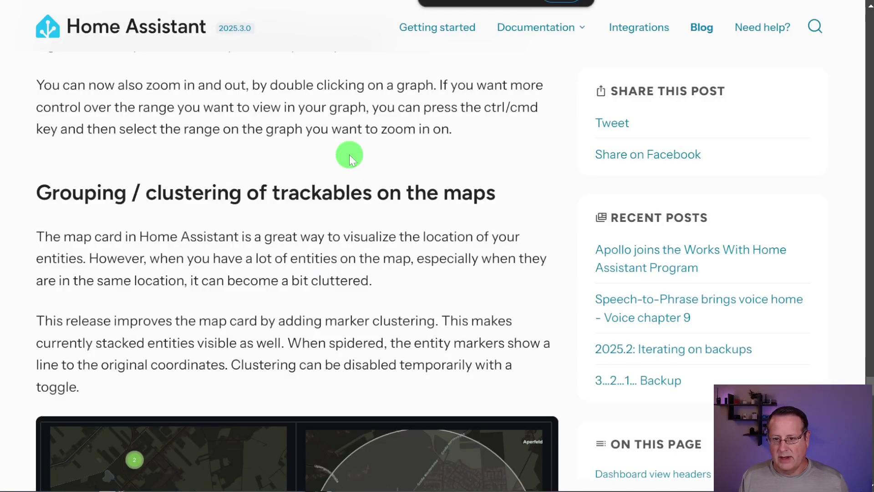
# Scroll past the Backward-incompatible changes, then back up to the Other noteworthy changes bullets
pyautogui.scroll(-15, 348, 154)
pyautogui.scroll(-9, 302, 211)
pyautogui.scroll(3, 248, 266)
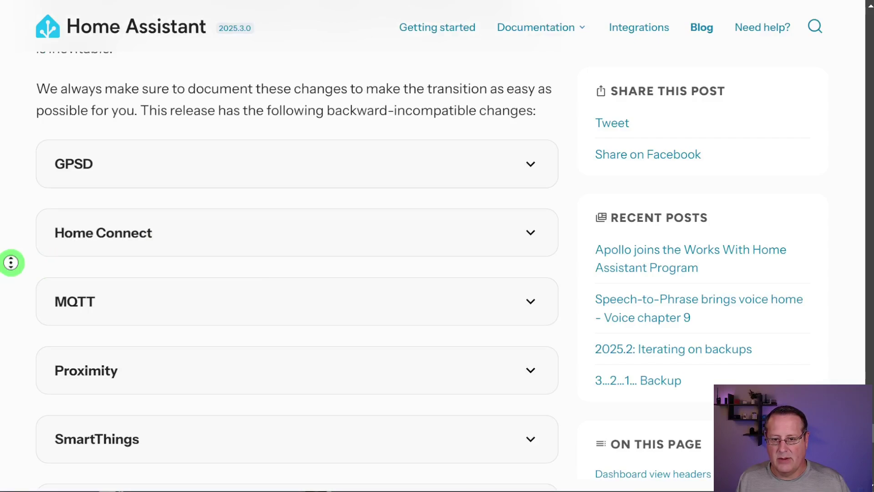
pyautogui.scroll(-3, 11, 263)
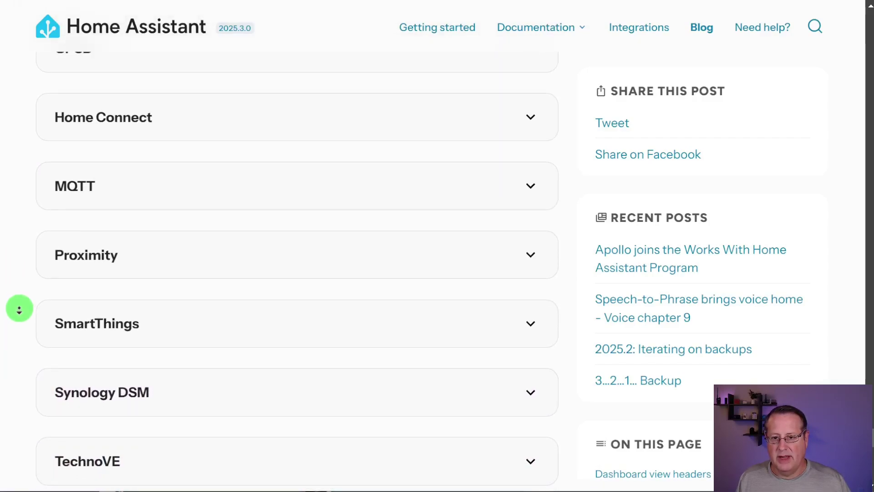
pyautogui.scroll(-4, 19, 310)
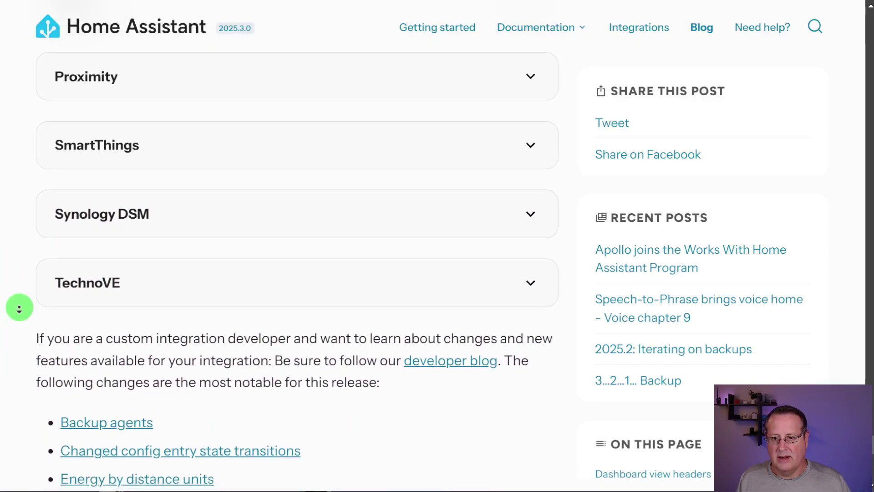
pyautogui.scroll(6, 52, 331)
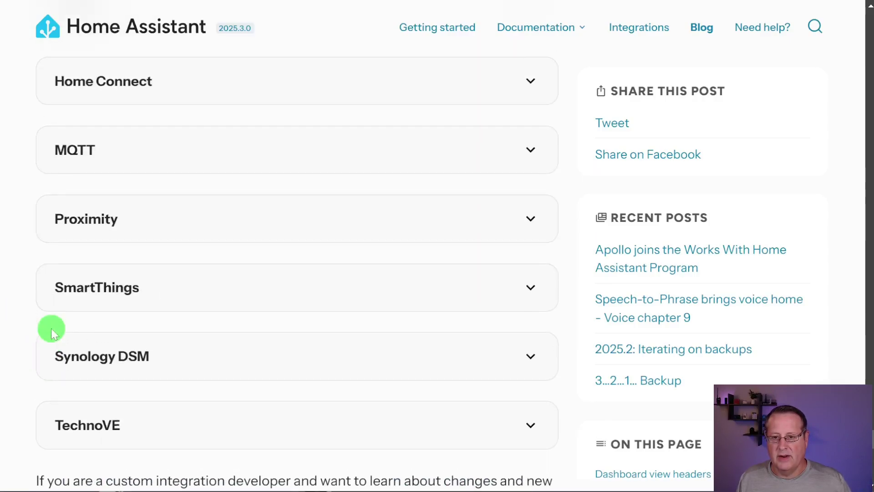
pyautogui.scroll(20, 52, 332)
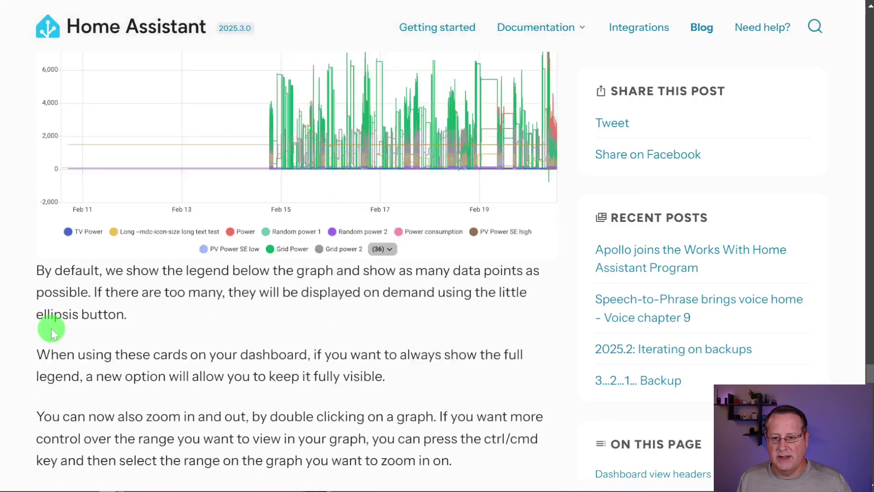
pyautogui.scroll(10, 51, 331)
pyautogui.scroll(5, 305, 177)
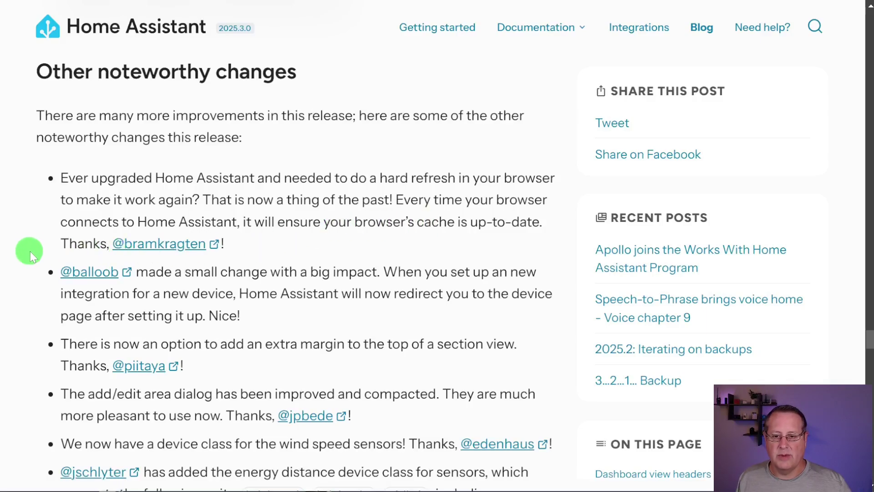
pyautogui.scroll(-3, 37, 252)
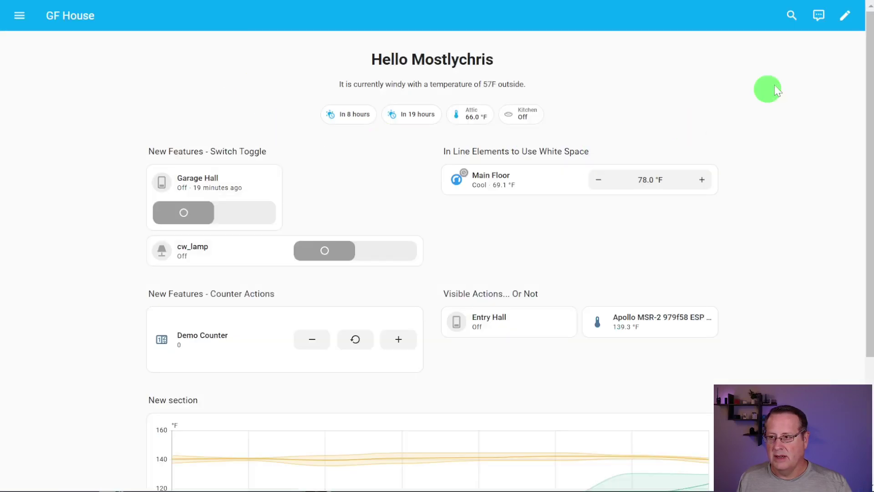
# In GF House view settings, turn off dense section placement and enable 'Add additional space above'
pyautogui.click(843, 22)
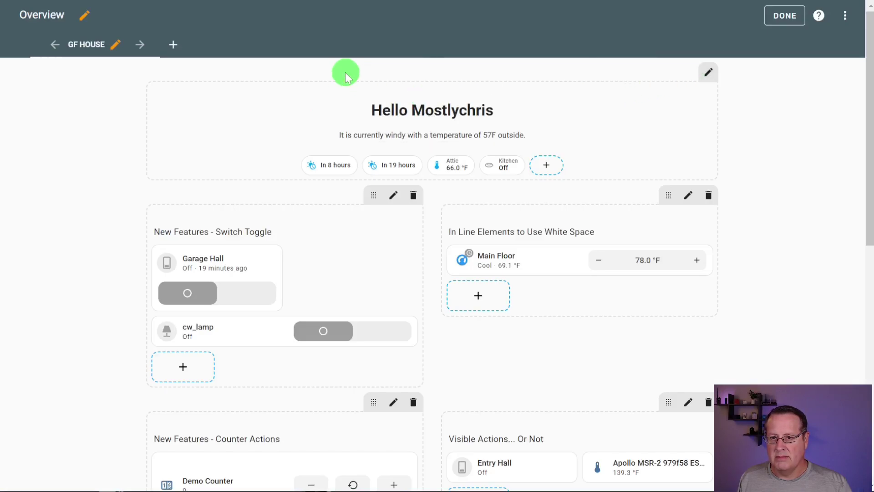
pyautogui.click(117, 45)
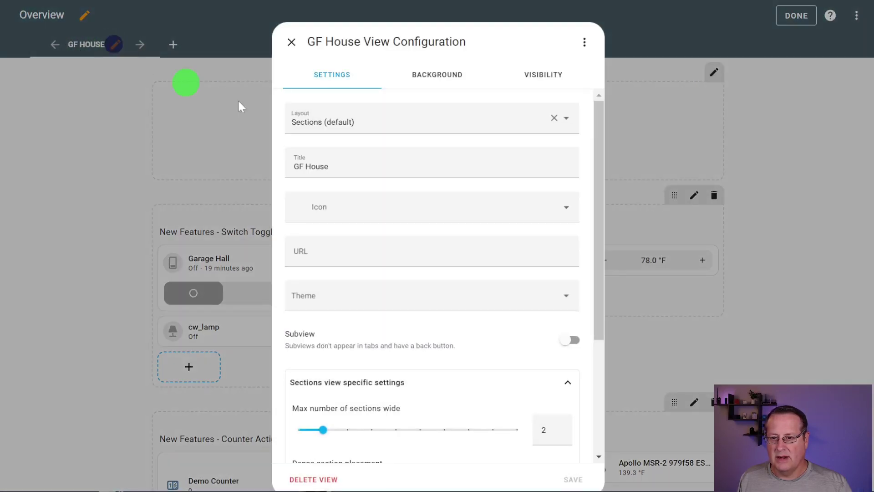
pyautogui.scroll(-3, 452, 162)
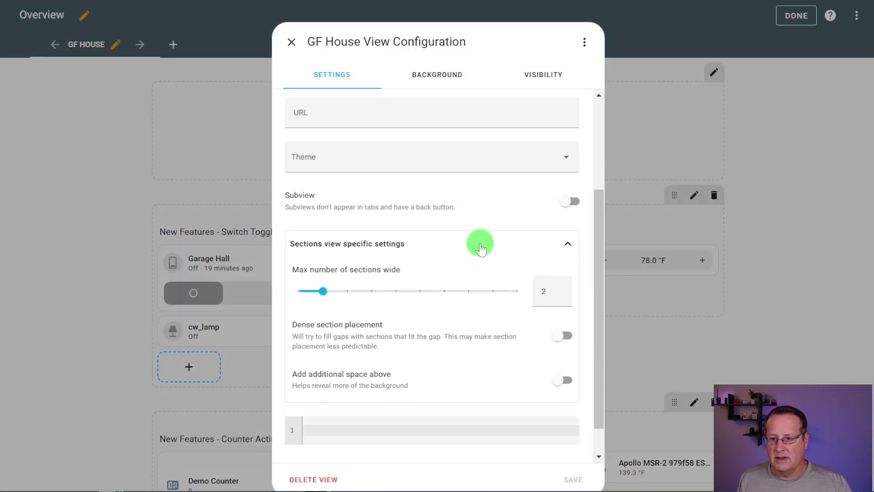
pyautogui.scroll(-1, 478, 243)
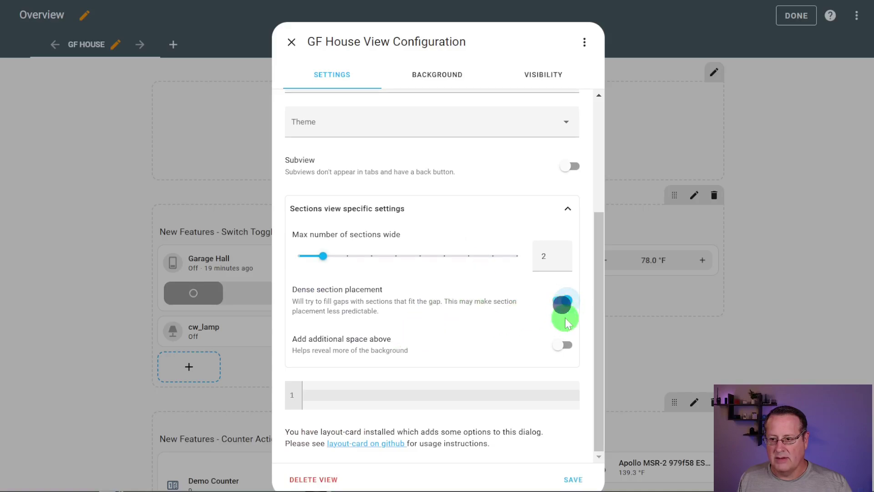
pyautogui.click(561, 300)
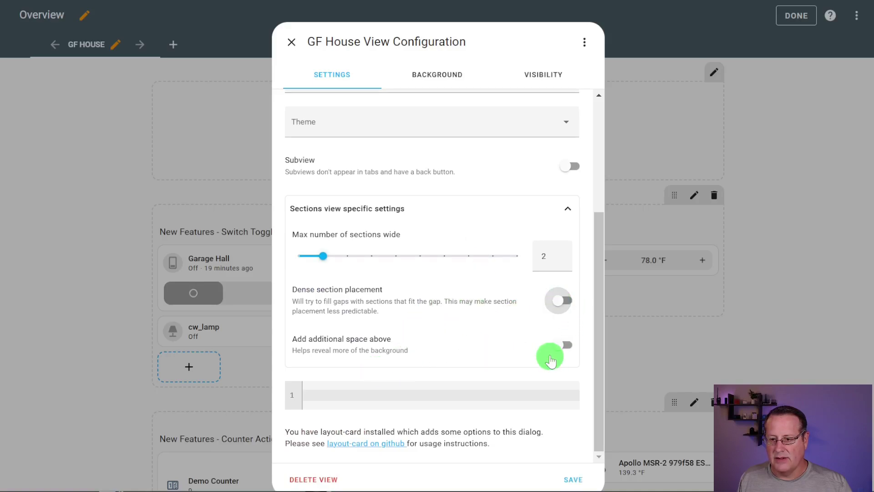
pyautogui.click(567, 345)
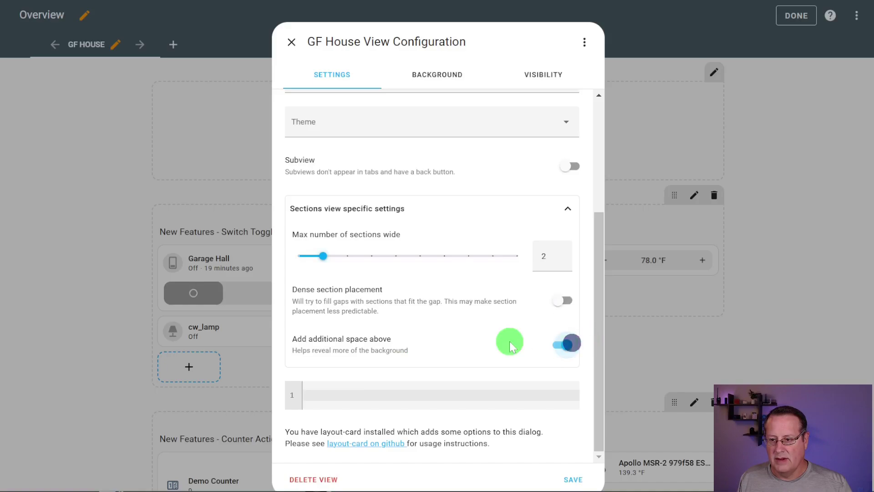
pyautogui.click(572, 481)
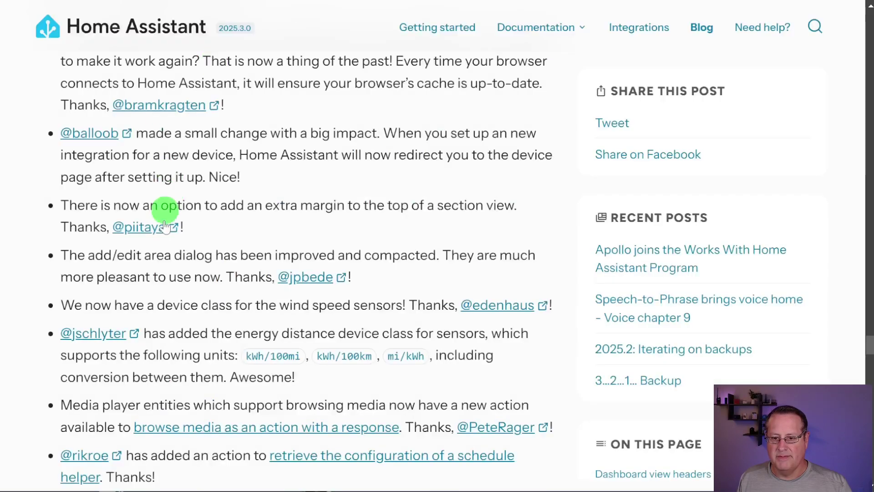
# Scroll the 2025.3 release post to the 'Assist chat now has streaming responses' heading
pyautogui.scroll(-3, 183, 182)
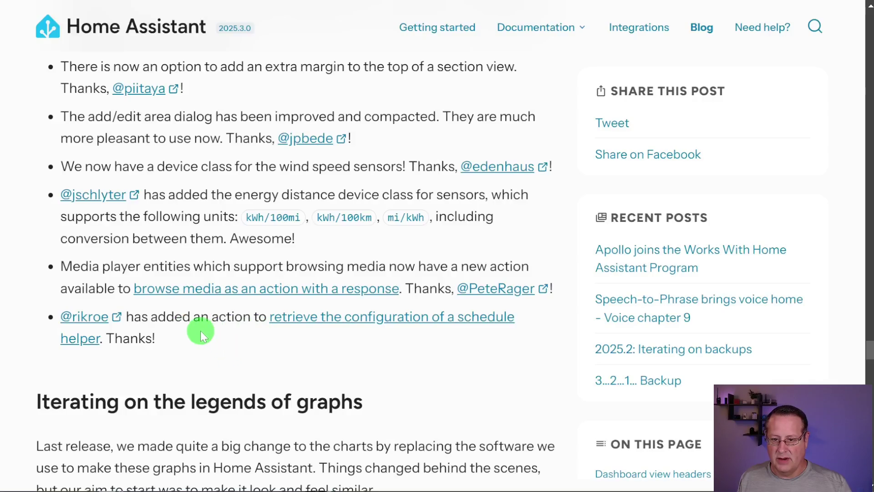
pyautogui.scroll(20, 221, 303)
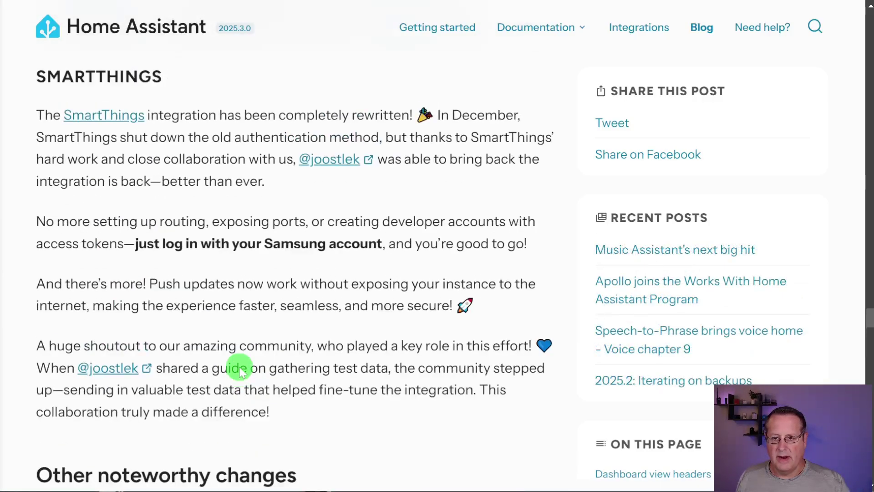
pyautogui.scroll(20, 239, 370)
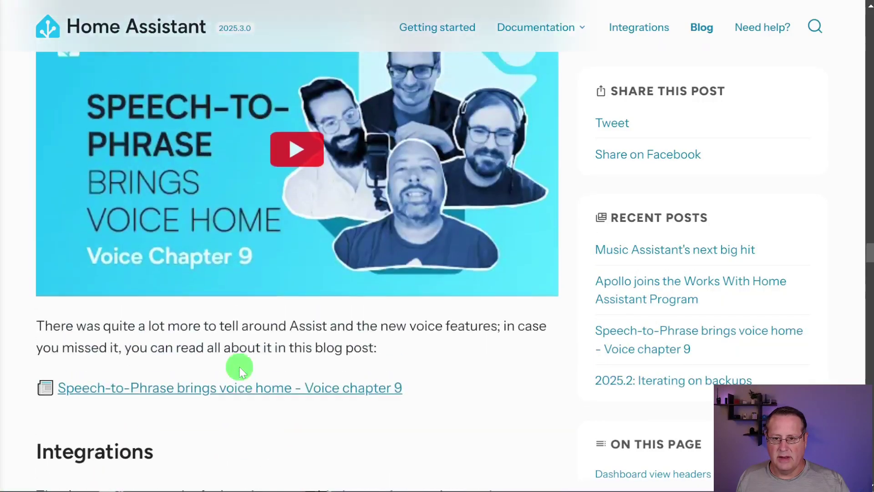
pyautogui.scroll(5, 239, 370)
pyautogui.scroll(-3, 201, 405)
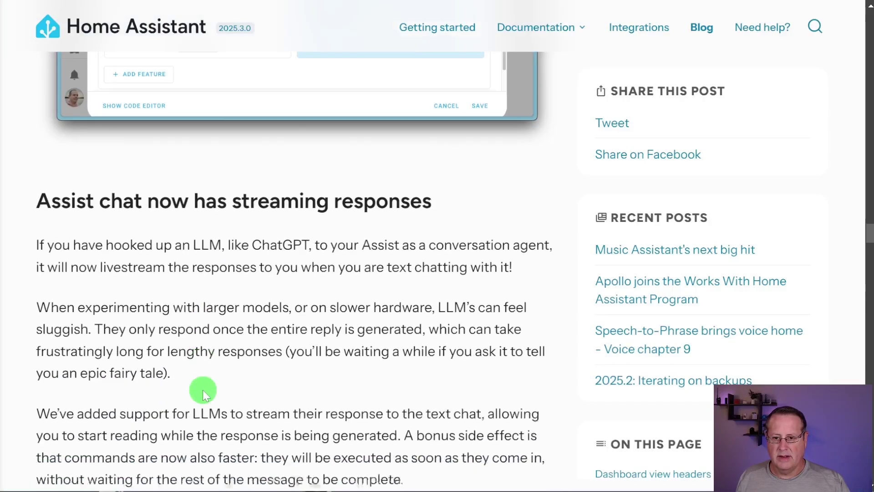
pyautogui.scroll(-2, 203, 392)
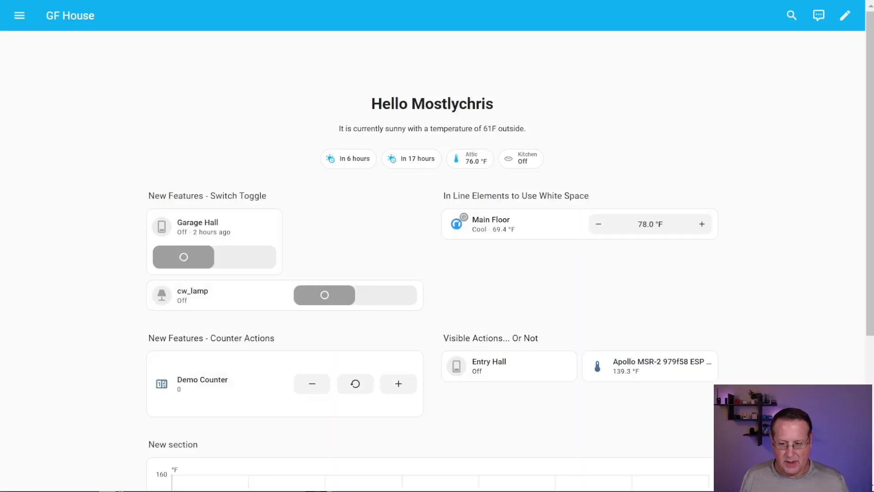
# Send 'hello' to Assist, get its greeting reply, then close the chat
pyautogui.press('a')
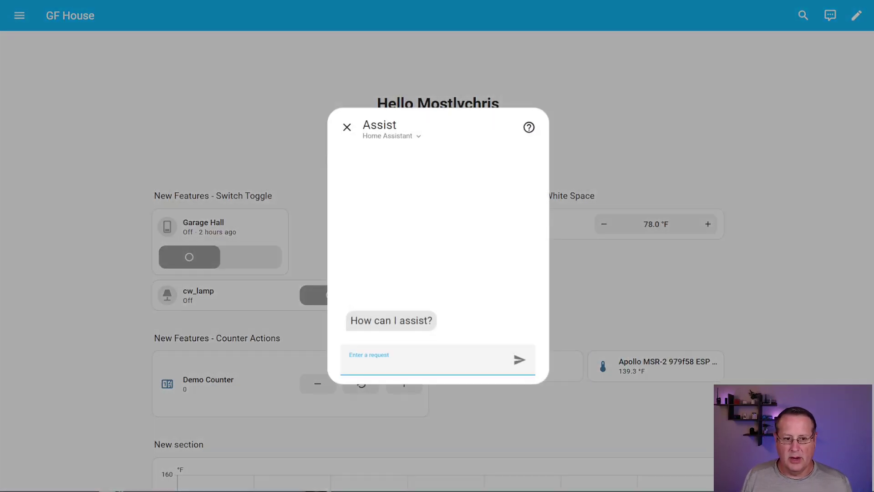
pyautogui.write('hello')
pyautogui.press('Return')
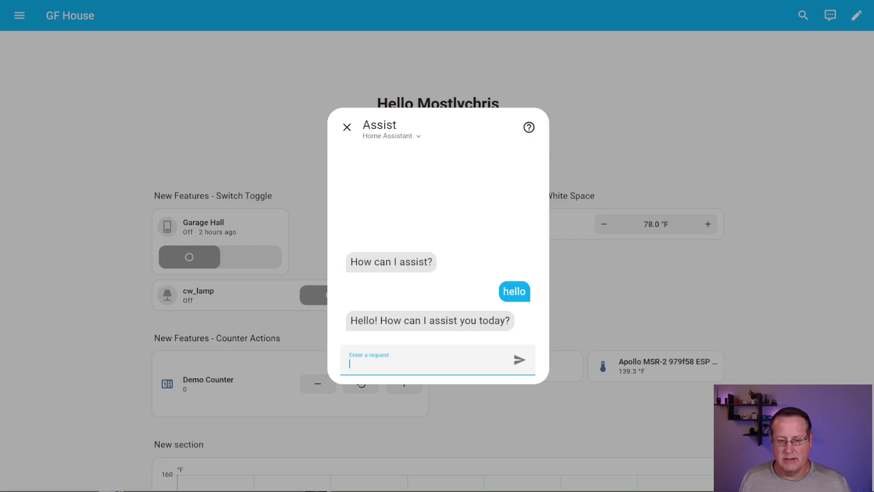
pyautogui.click(313, 103)
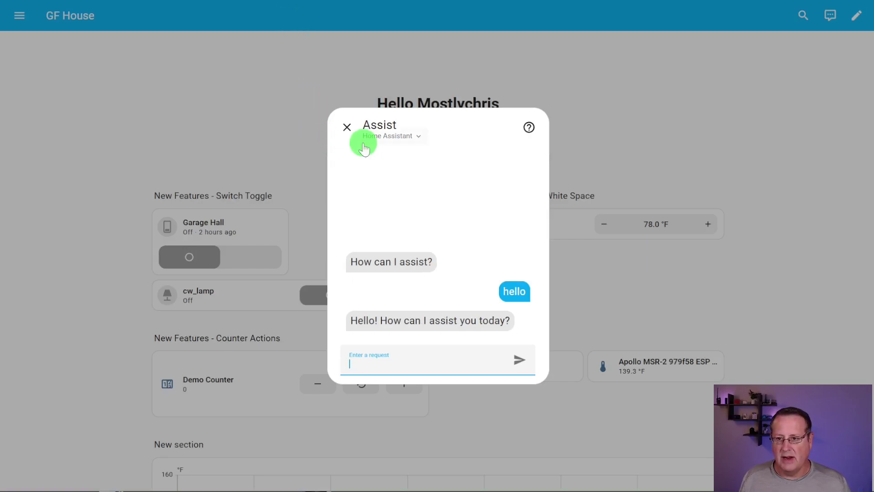
pyautogui.click(347, 127)
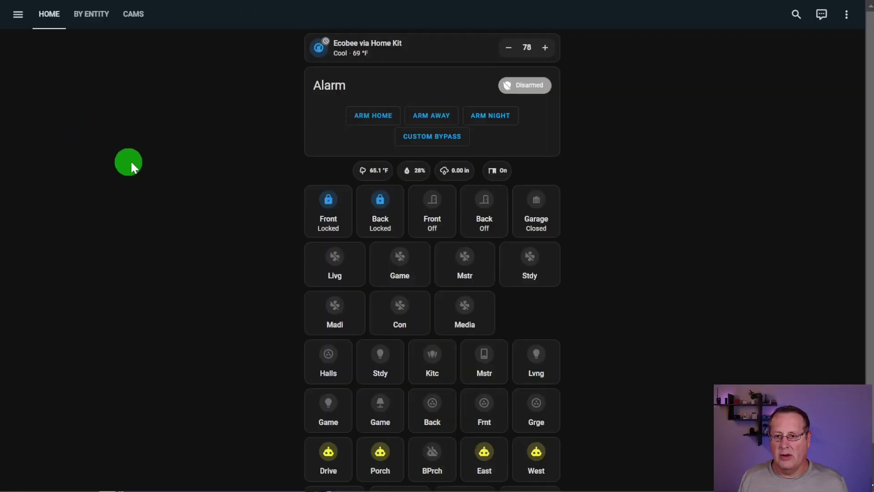
# Send 'tell me a long story', then 'tell me a story', and scroll through the streamed Elara story
pyautogui.write('a')
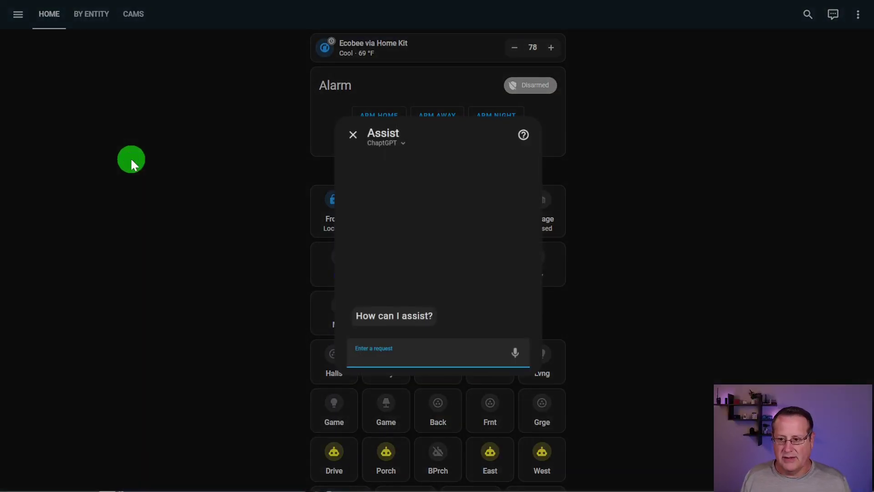
pyautogui.write('tell me a')
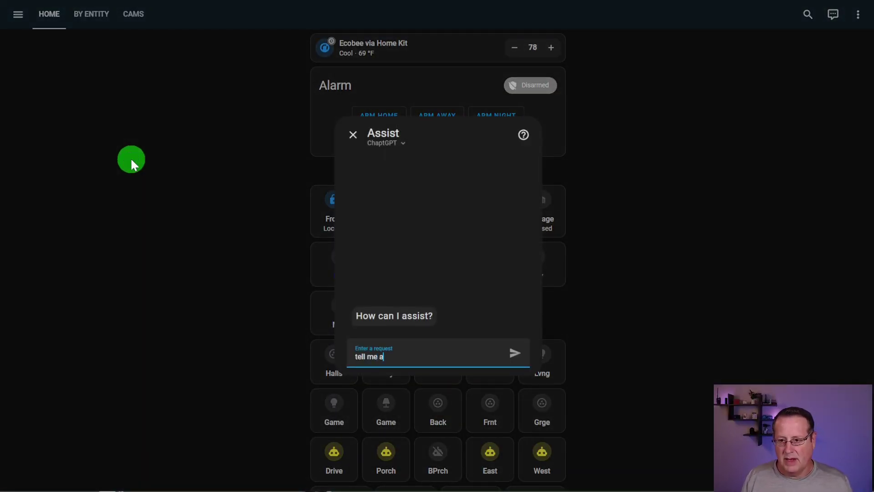
pyautogui.write(' long story')
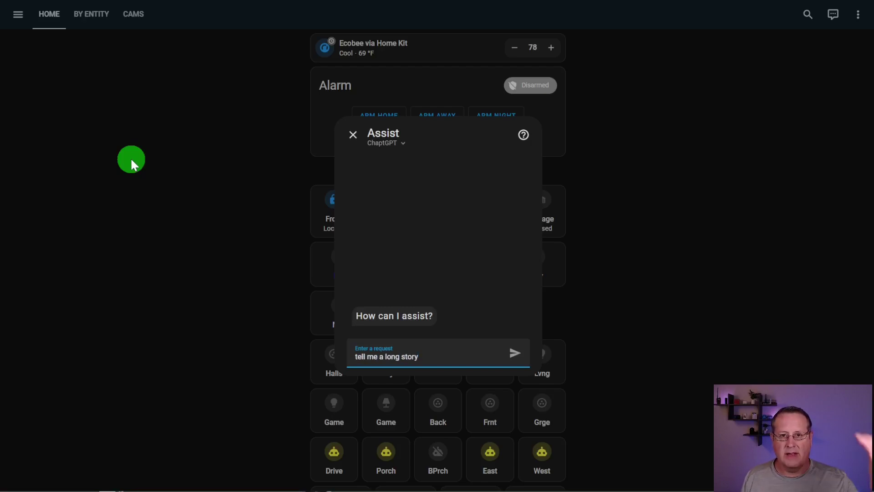
pyautogui.press('Return')
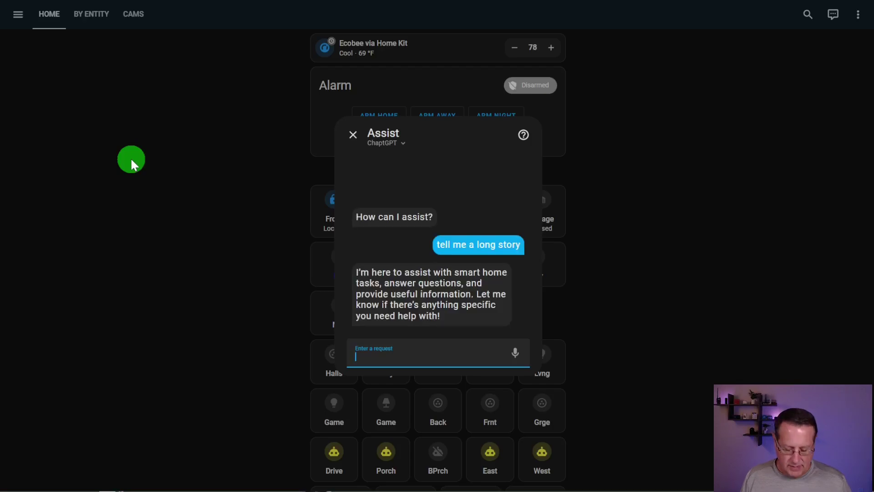
pyautogui.write('tell me a ')
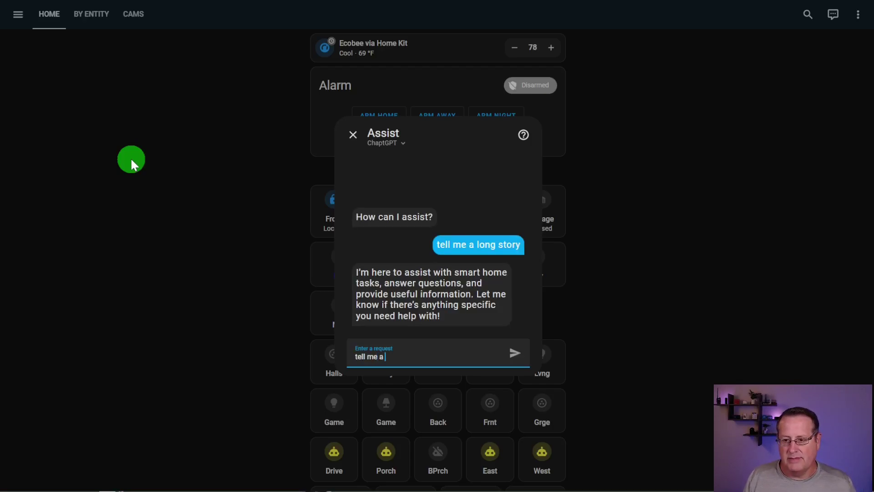
pyautogui.write('story')
pyautogui.press('Return')
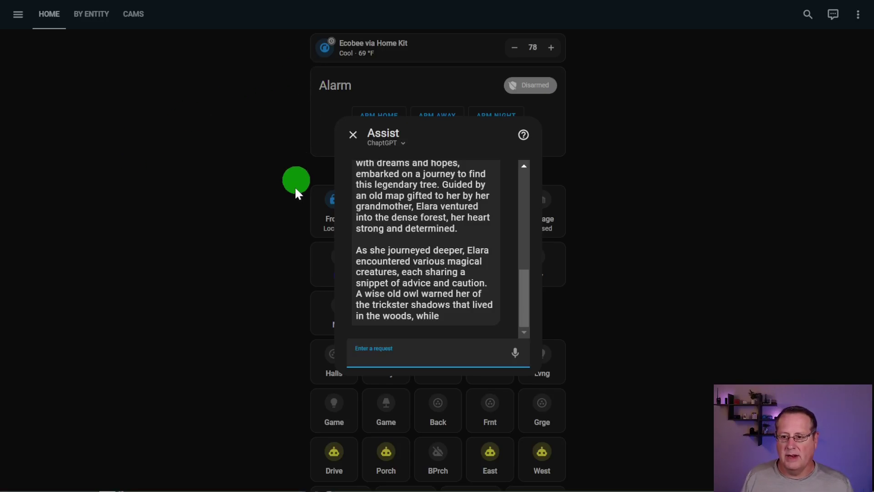
pyautogui.scroll(5, 385, 239)
pyautogui.scroll(-4, 386, 240)
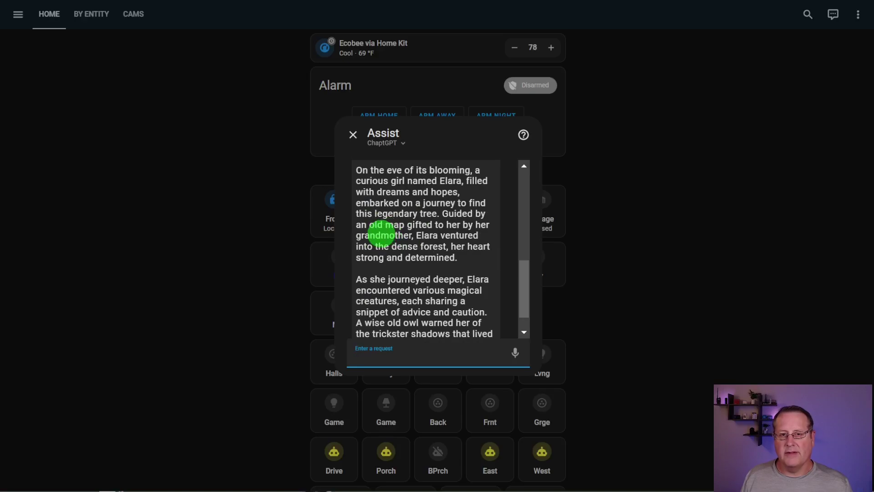
pyautogui.scroll(3, 377, 233)
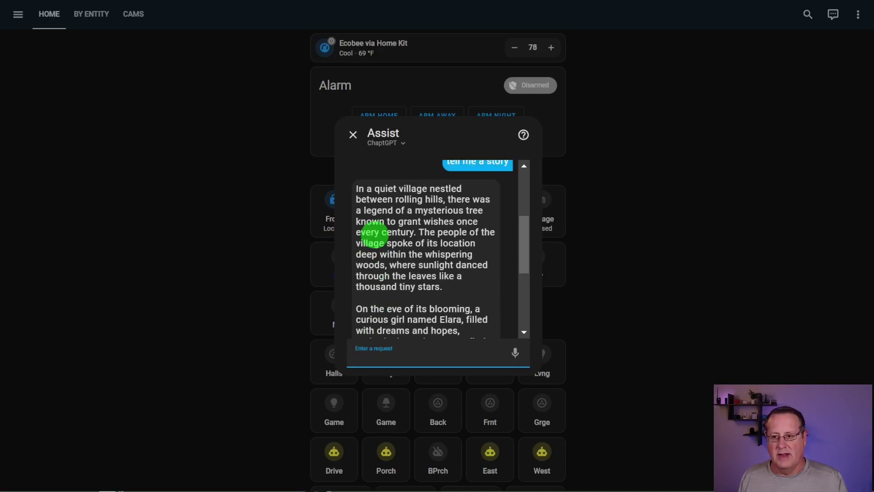
pyautogui.scroll(-3, 372, 234)
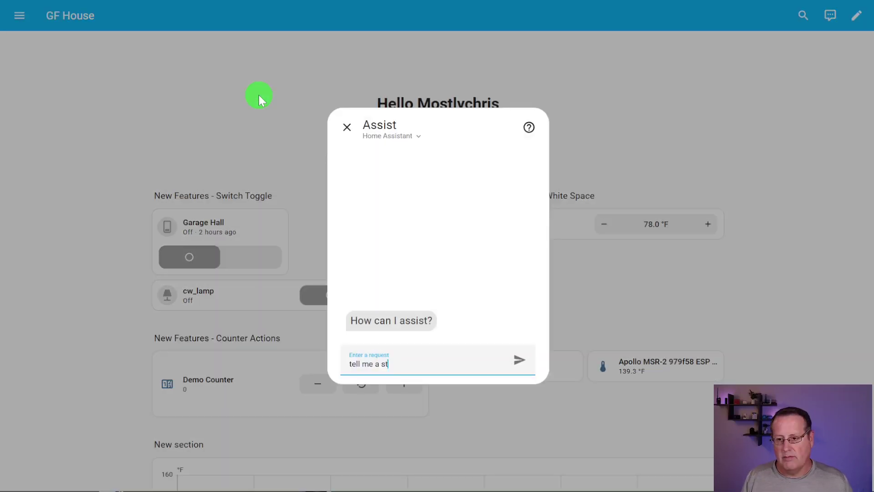
# Send 'tell me a story' to the built-in Assist agent over GF House
pyautogui.write('ory')
pyautogui.press('Return')
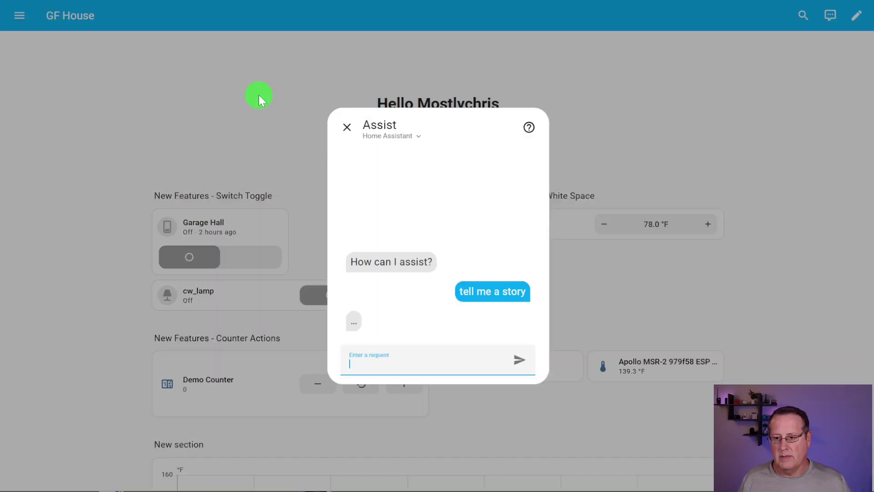